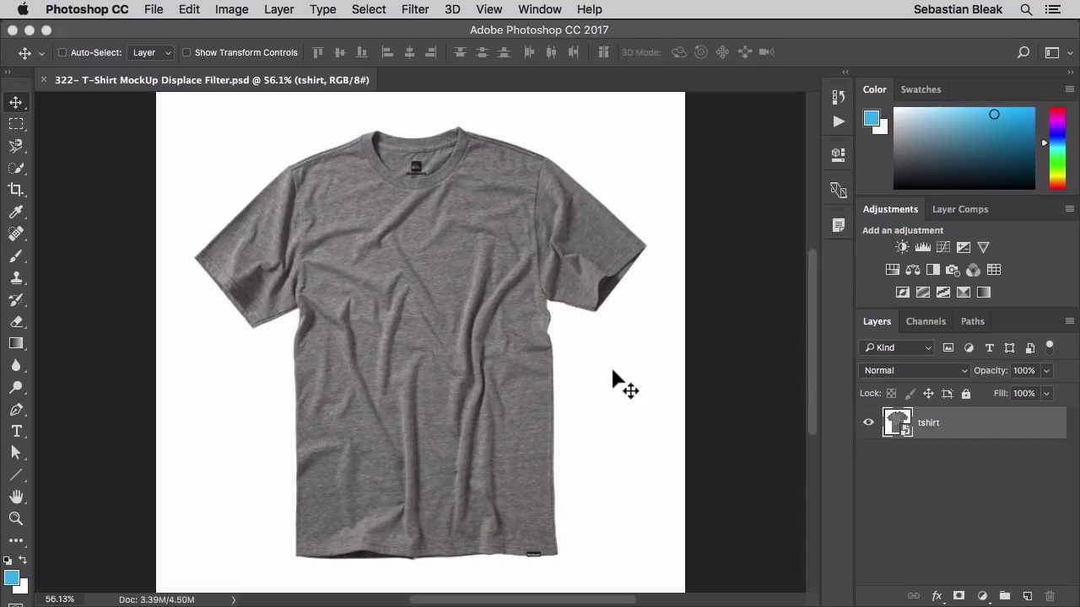
# - Copy the VENICE DYNAMICS lettering in Illustrator and return to the Photoshop t-shirt mockup
pyautogui.click(181, 576)
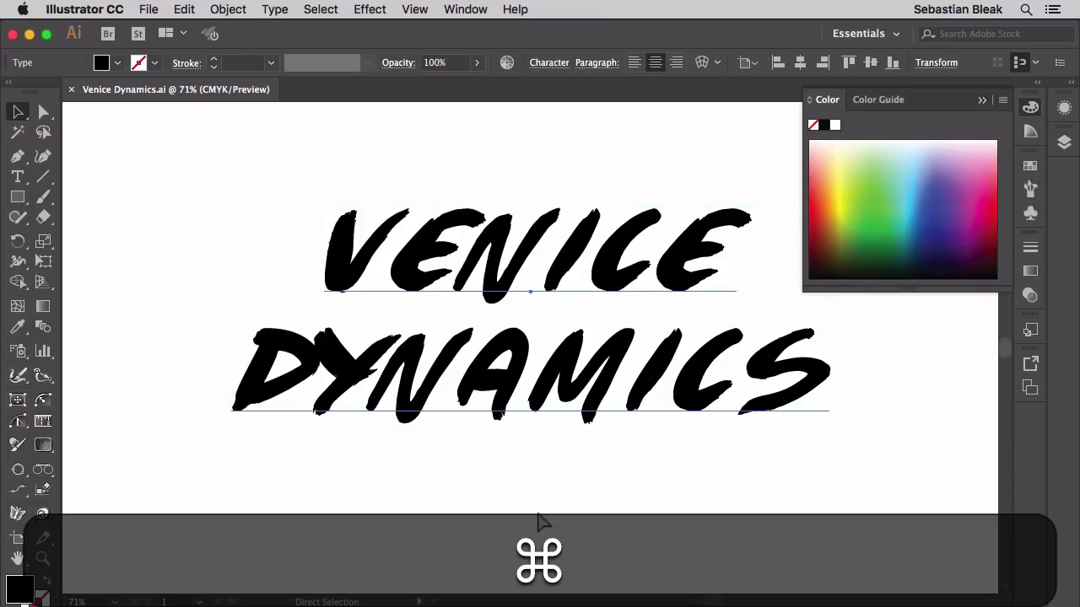
pyautogui.press('super+c')
pyautogui.press('super+Tab')
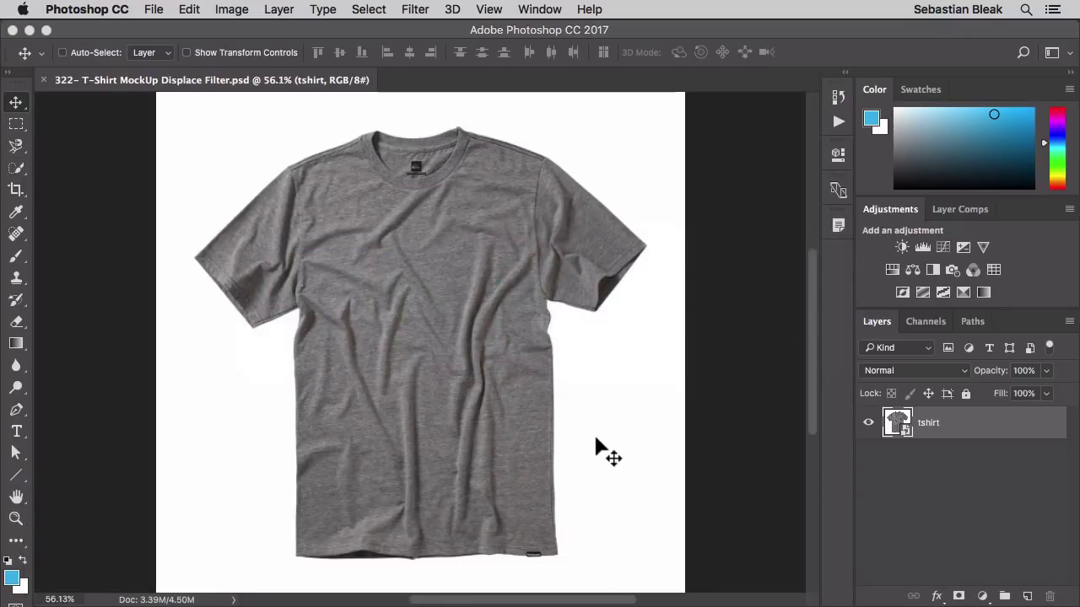
# - Paste the lettering as a Smart Object and scale it down to about 33% across the chest
pyautogui.press('super+v')
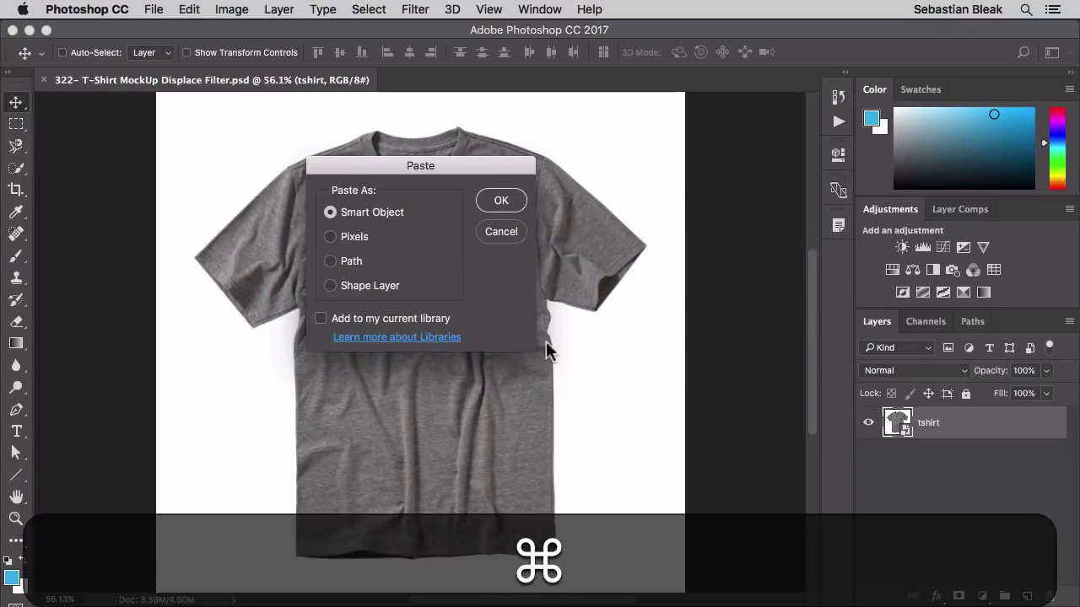
pyautogui.click(389, 212)
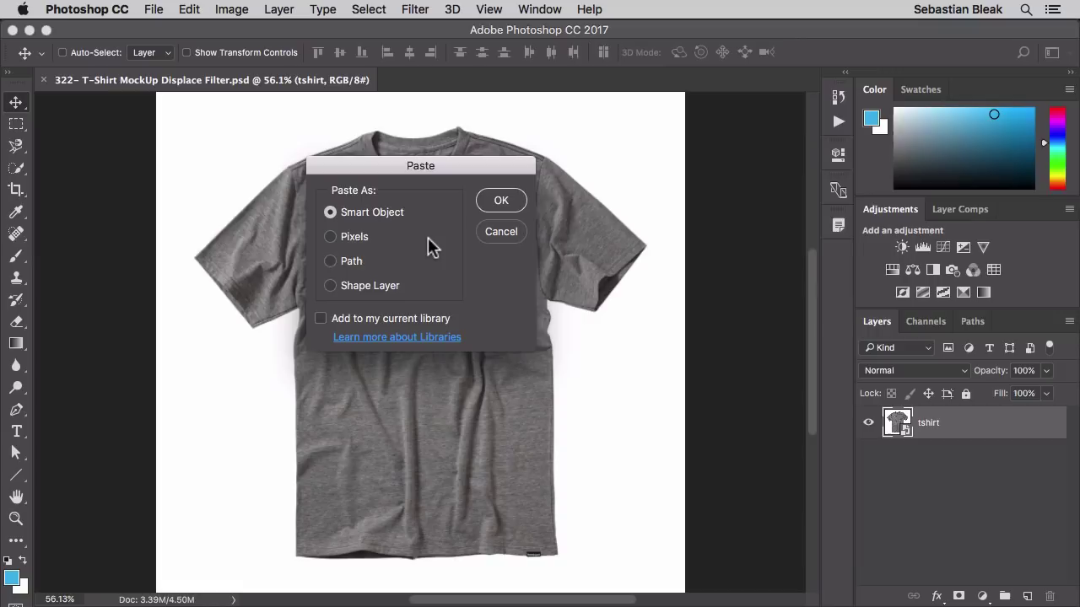
pyautogui.click(500, 202)
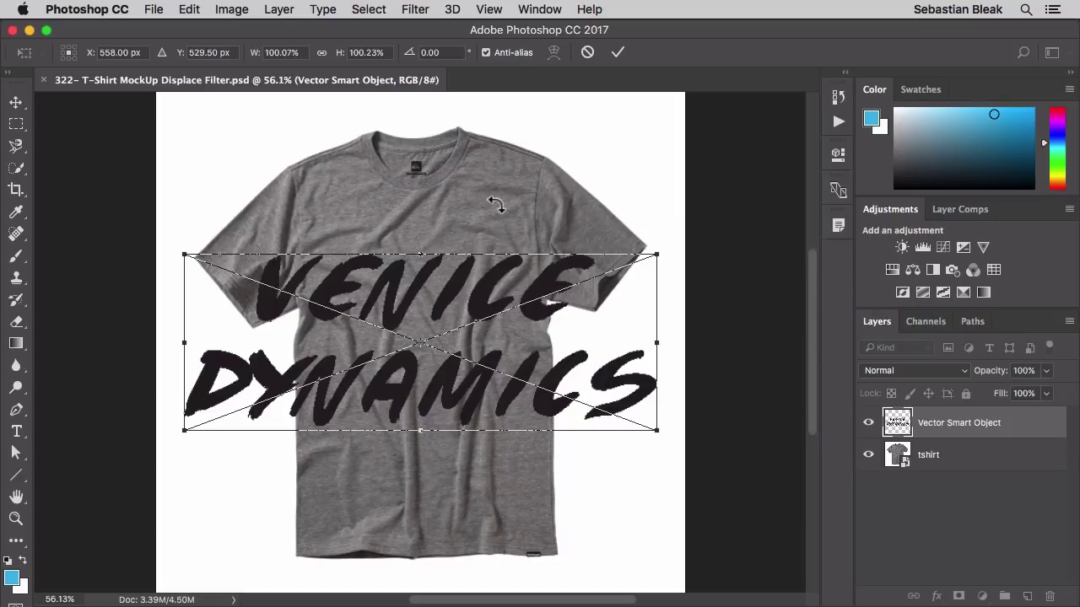
pyautogui.click(658, 435)
pyautogui.moveTo(658, 435); pyautogui.dragTo(453, 264)
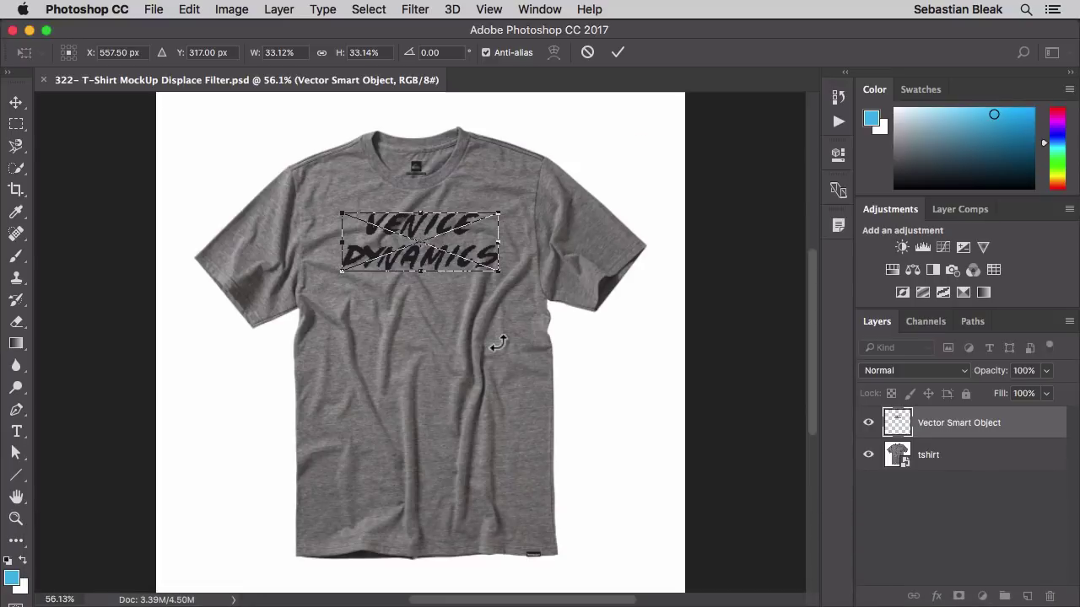
# - Commit the scaling, zoom to 100% on the chest, and fine-tune the lettering's vertical position
pyautogui.press('Return')
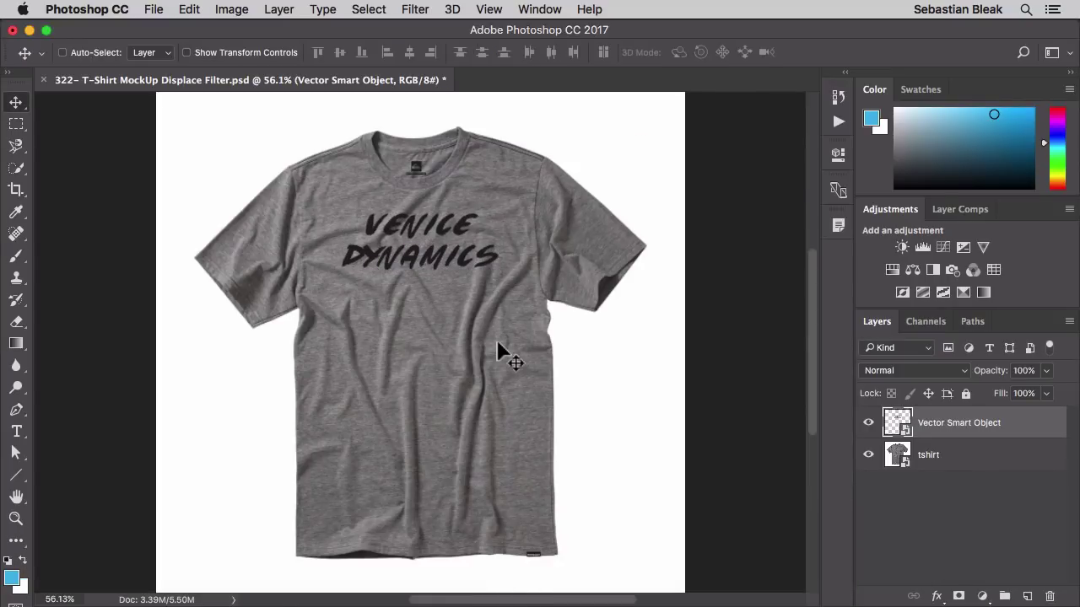
pyautogui.press('super+equal')
pyautogui.press('super+equal')
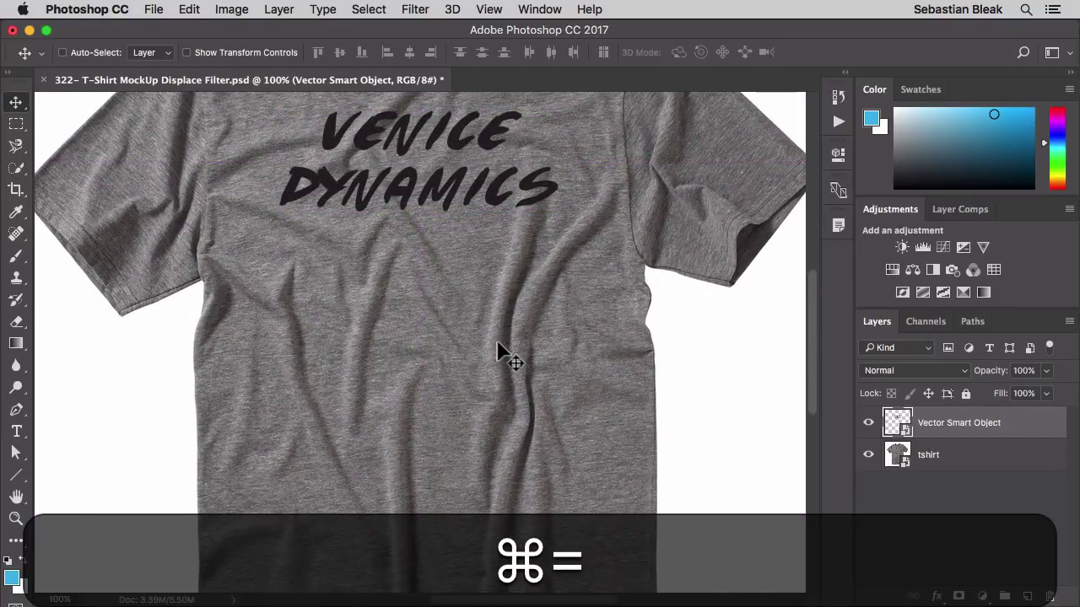
pyautogui.moveTo(470, 296); pyautogui.dragTo(463, 453)
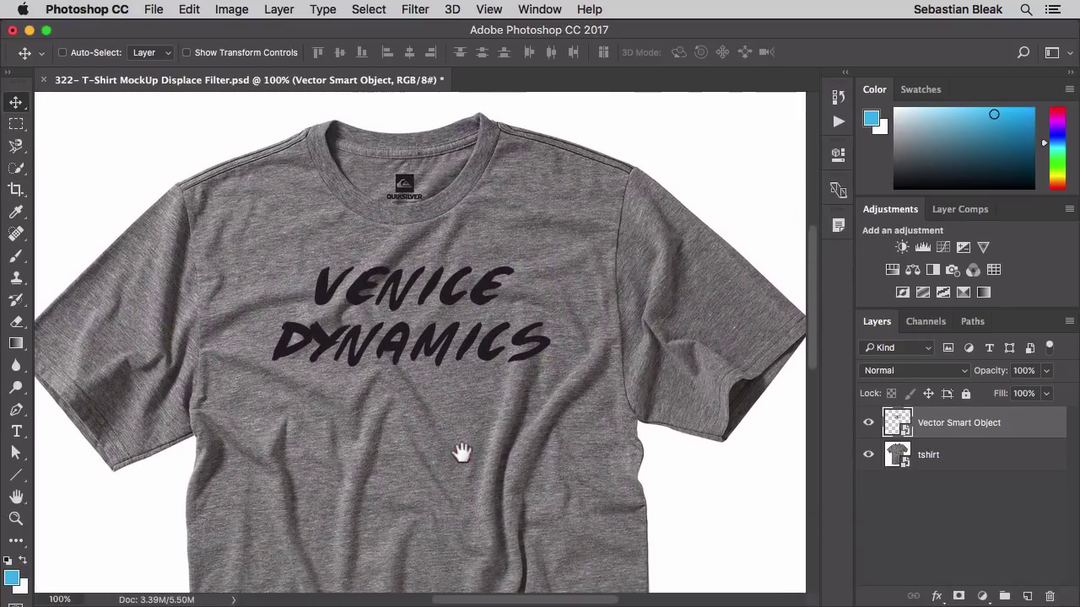
pyautogui.hotkey('shift', 'Up')
pyautogui.hotkey('shift', 'Up')
pyautogui.hotkey('shift', 'Down')
pyautogui.press('Down')
pyautogui.press('Down')
pyautogui.press('Down')
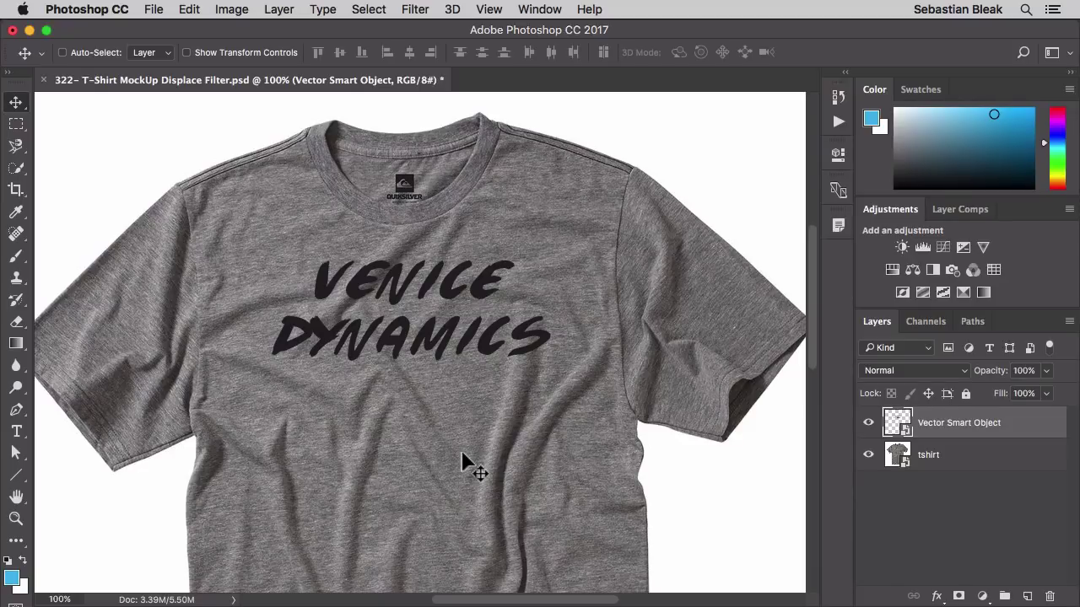
pyautogui.click(414, 10)
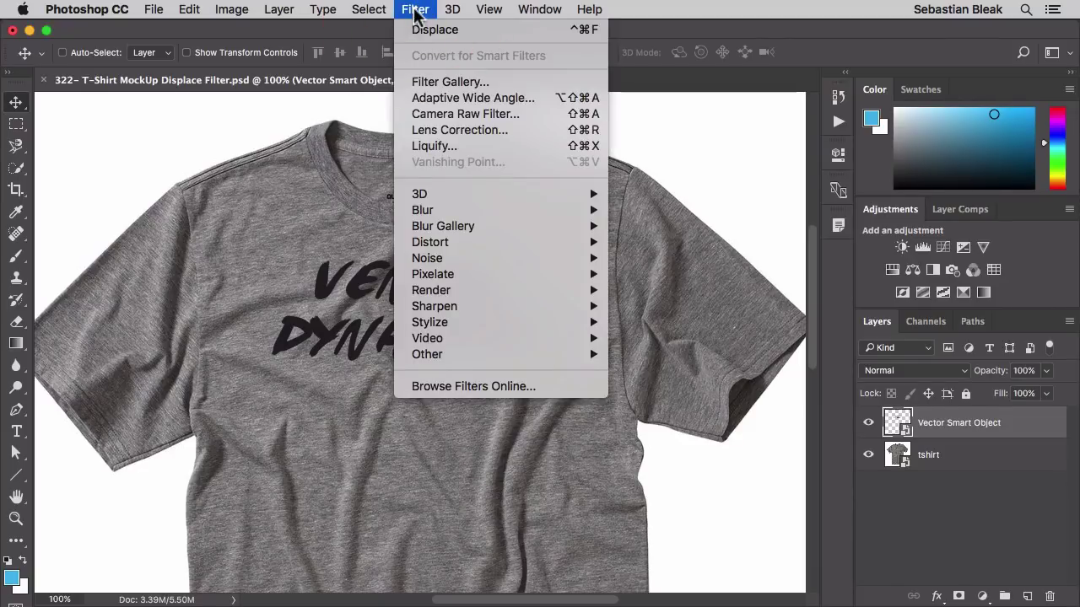
pyautogui.moveTo(504, 245)
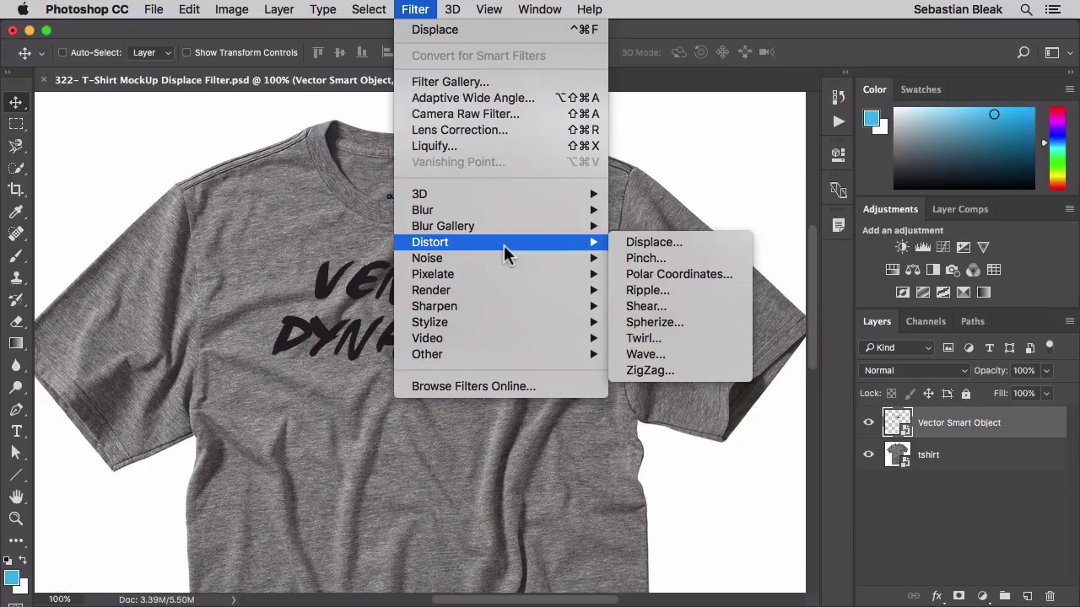
pyautogui.click(674, 243)
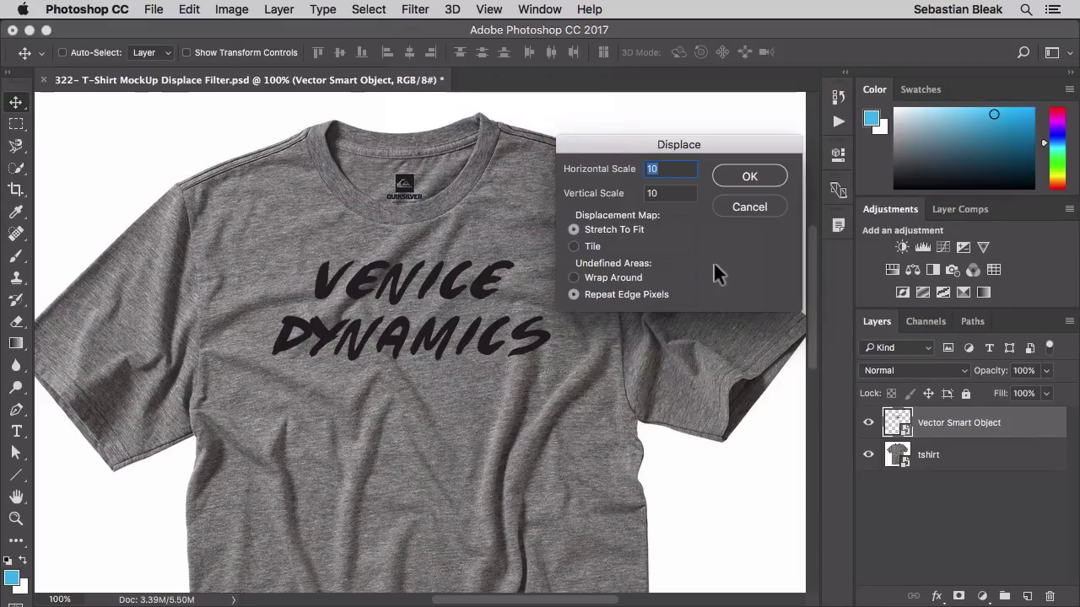
pyautogui.click(732, 176)
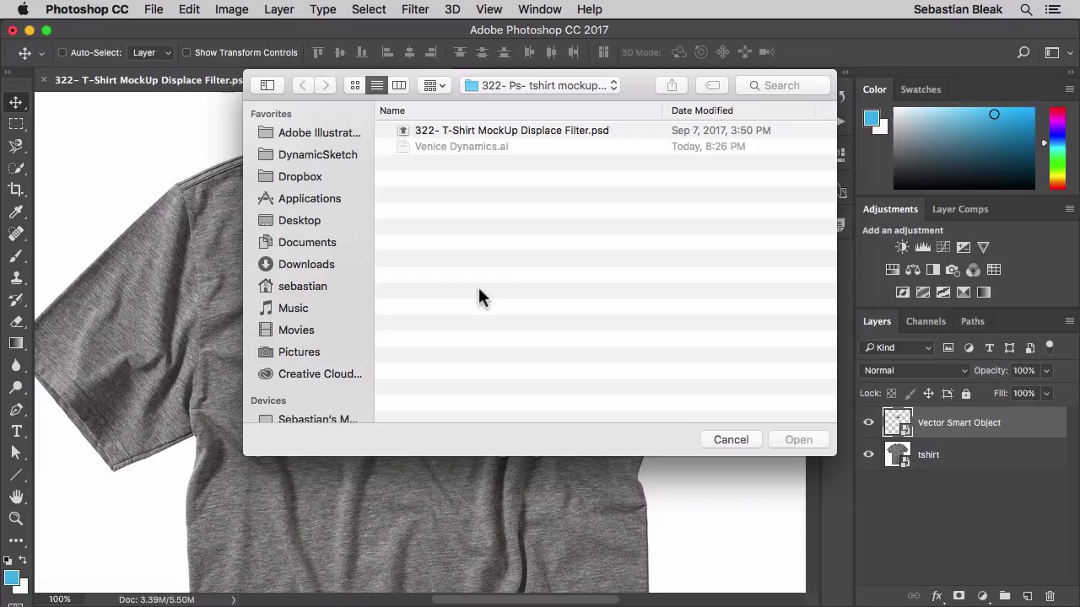
pyautogui.click(713, 439)
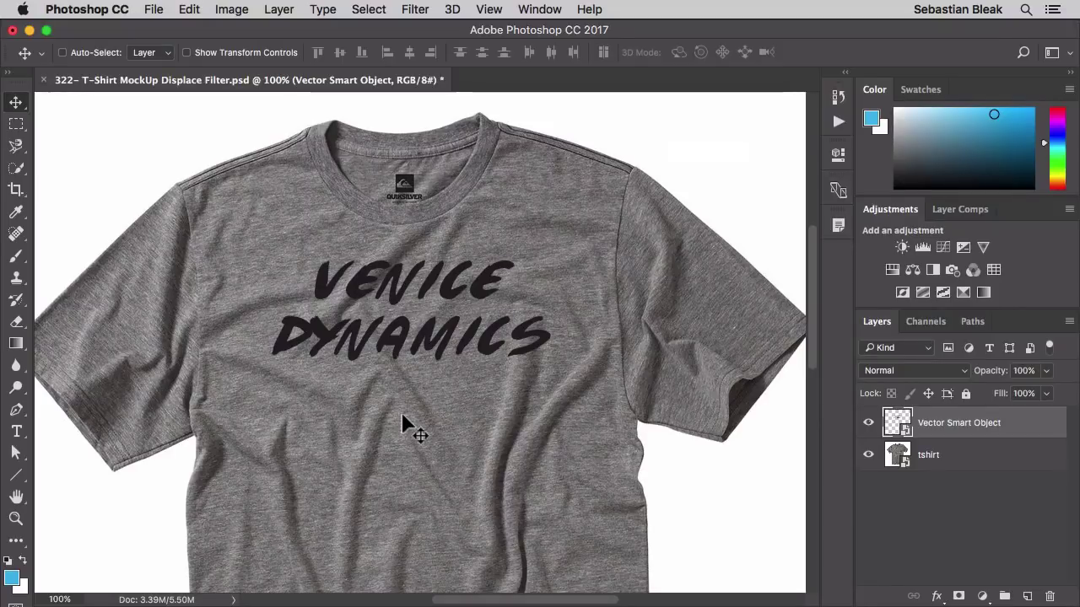
# - Duplicate the tshirt layer into a new document named 'Map shirt'
pyautogui.click(974, 470)
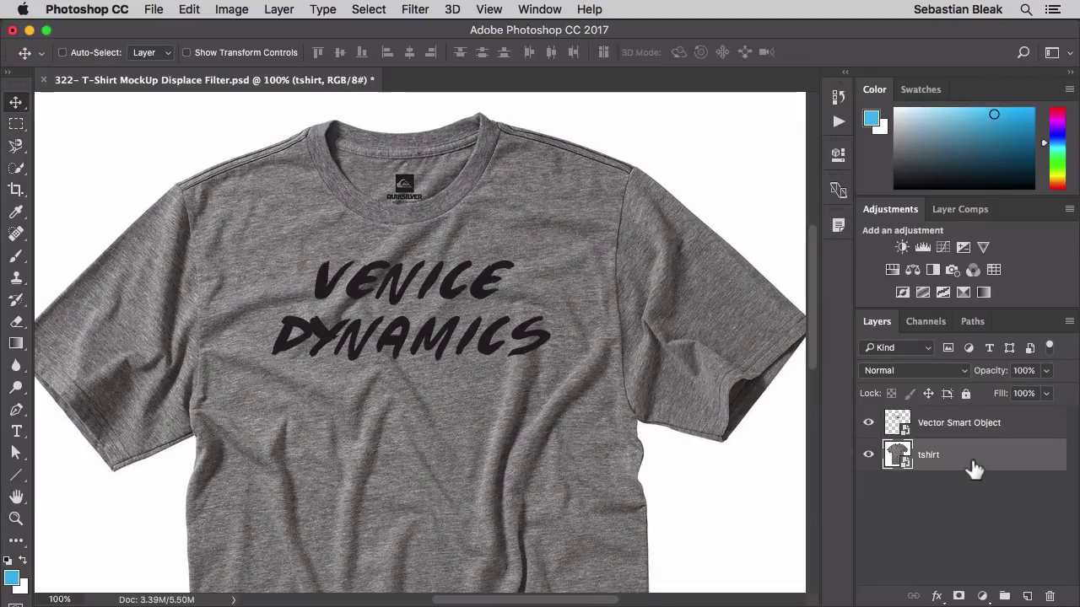
pyautogui.rightClick(975, 466)
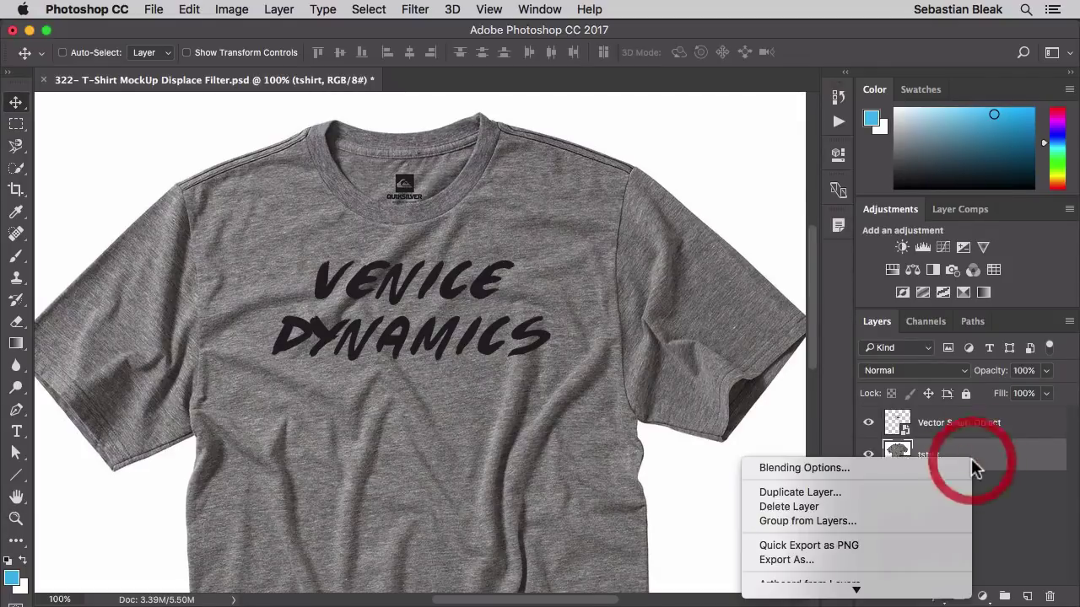
pyautogui.click(884, 494)
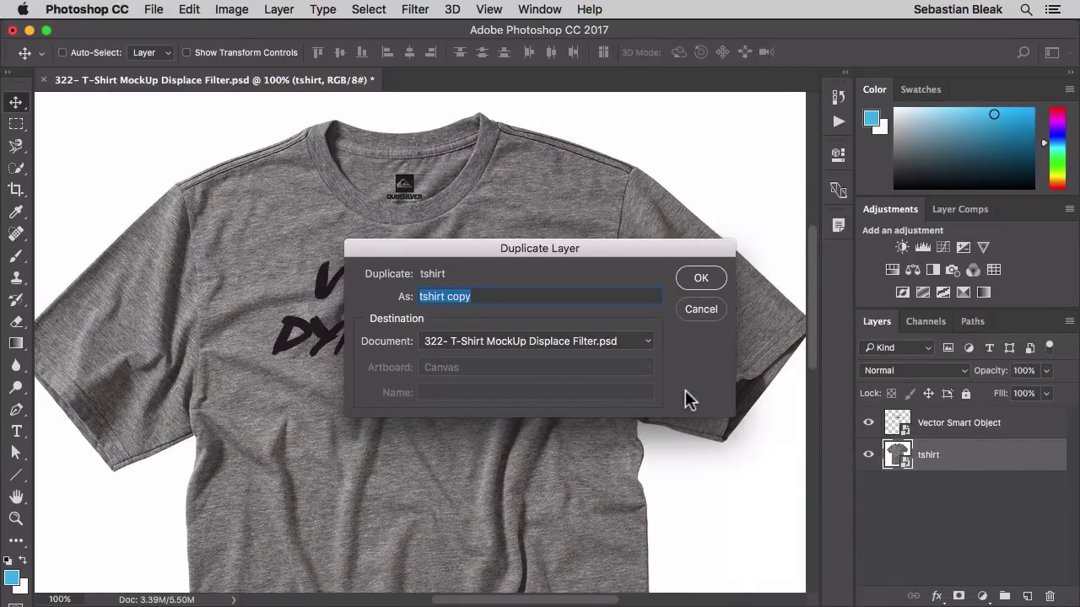
pyautogui.click(647, 341)
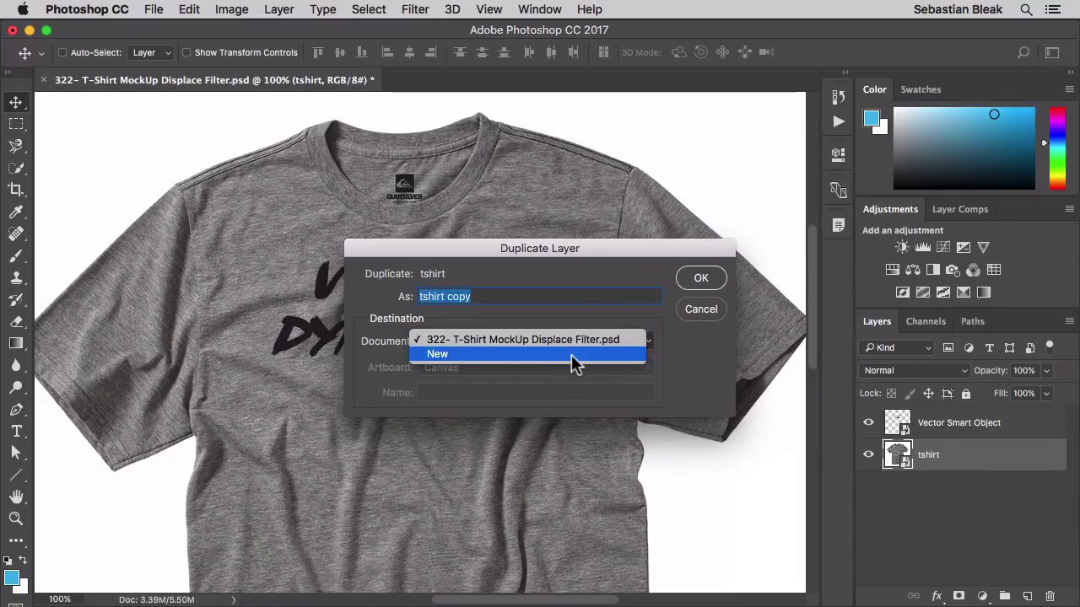
pyautogui.click(573, 360)
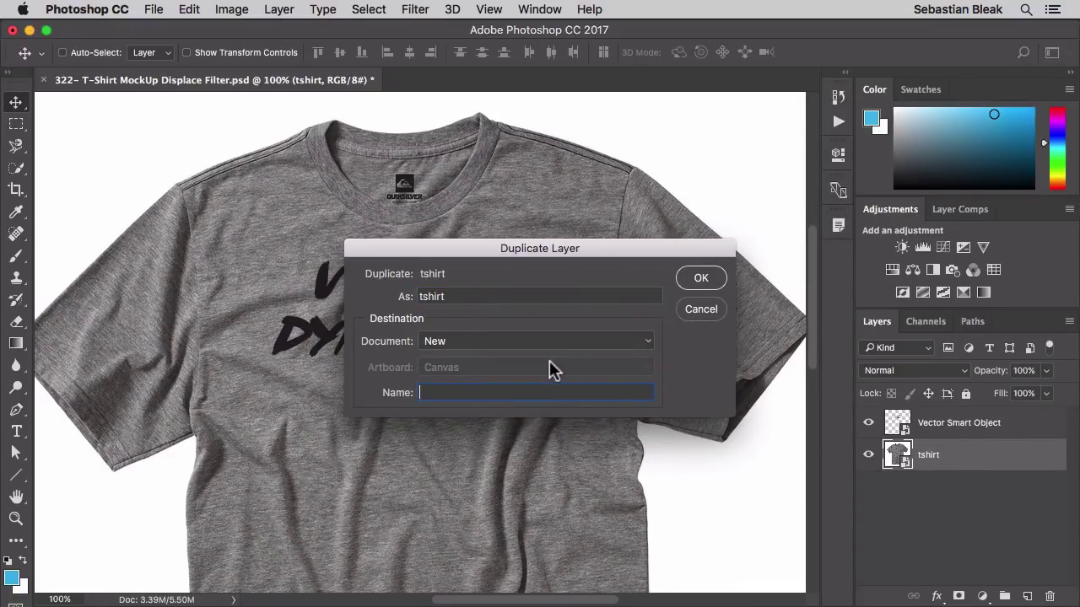
pyautogui.write('Map ')
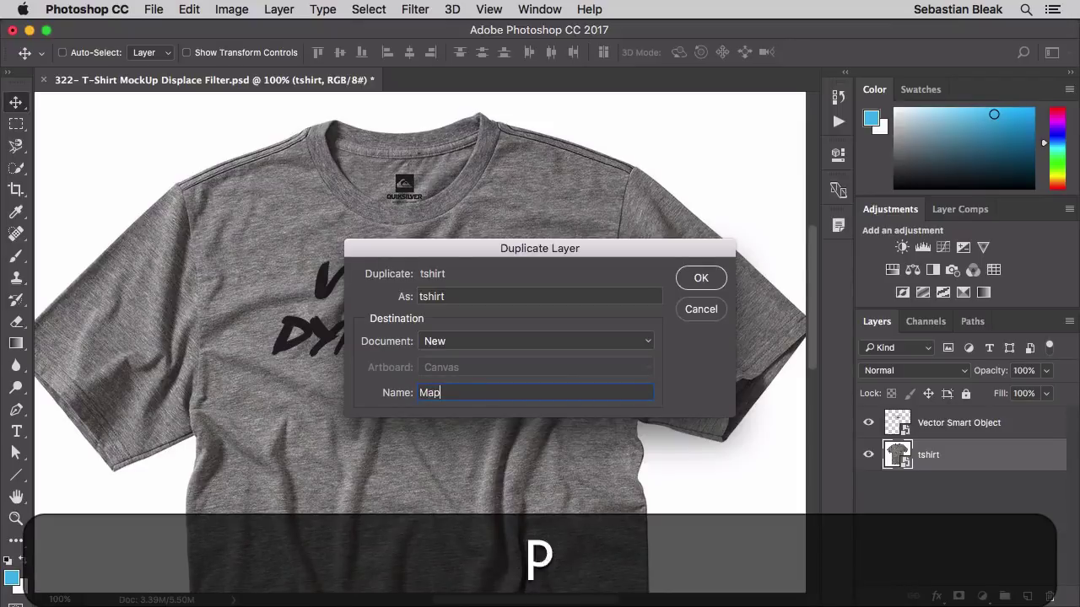
pyautogui.write('shirt')
pyautogui.click(710, 276)
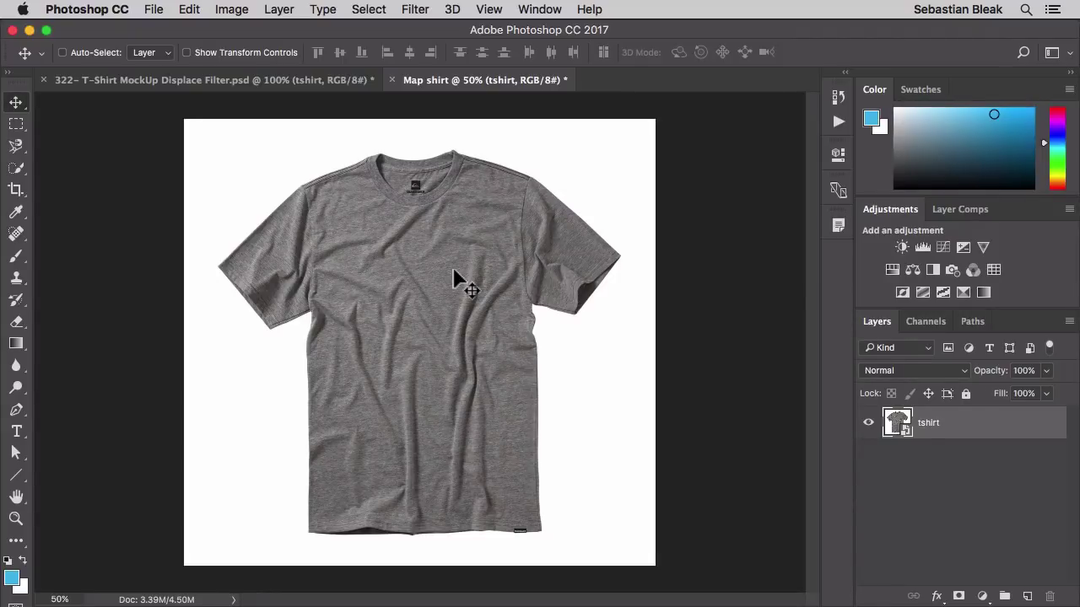
# - Add a Black & White adjustment set to the High Contrast Blue Filter preset
pyautogui.click(932, 270)
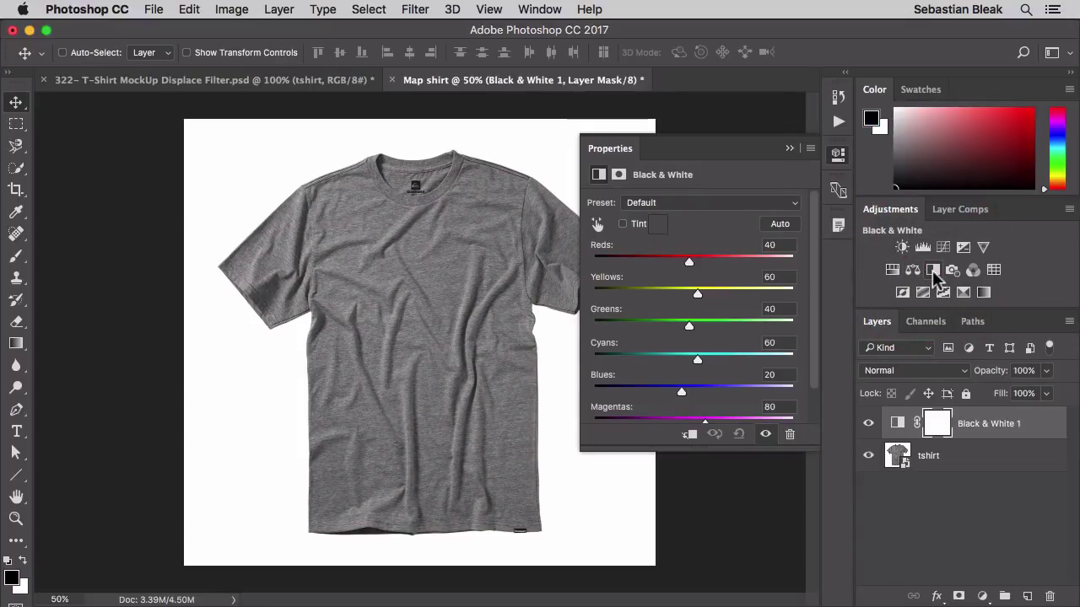
pyautogui.click(793, 204)
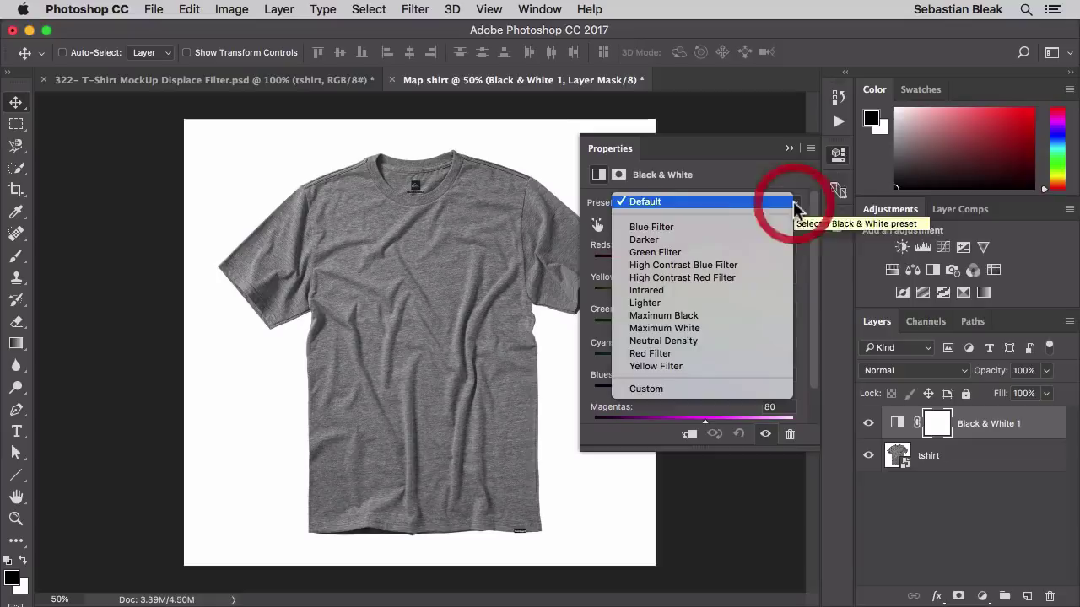
pyautogui.click(757, 268)
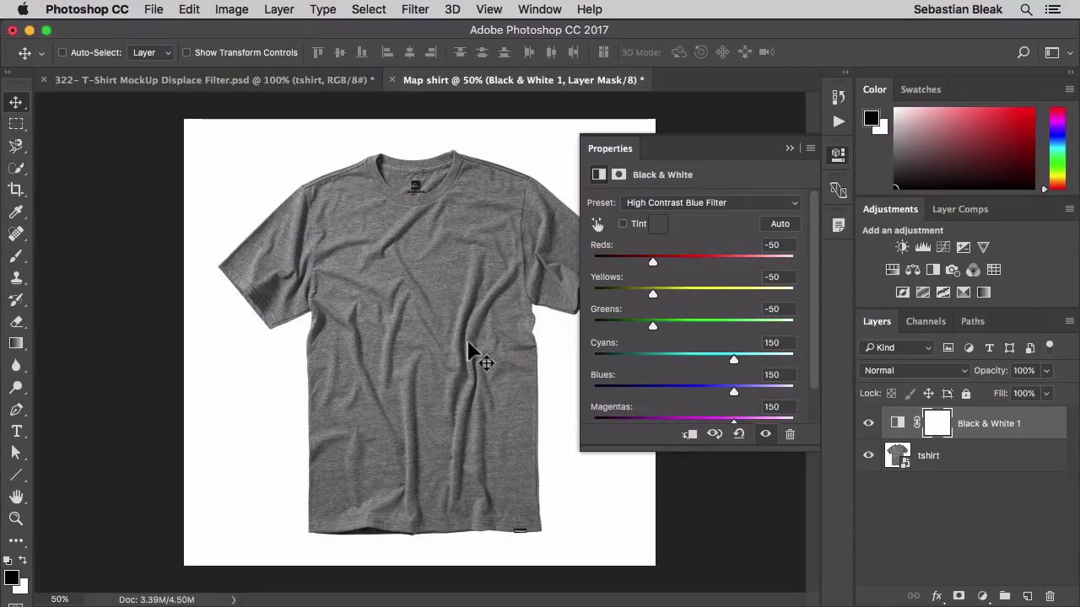
pyautogui.click(837, 157)
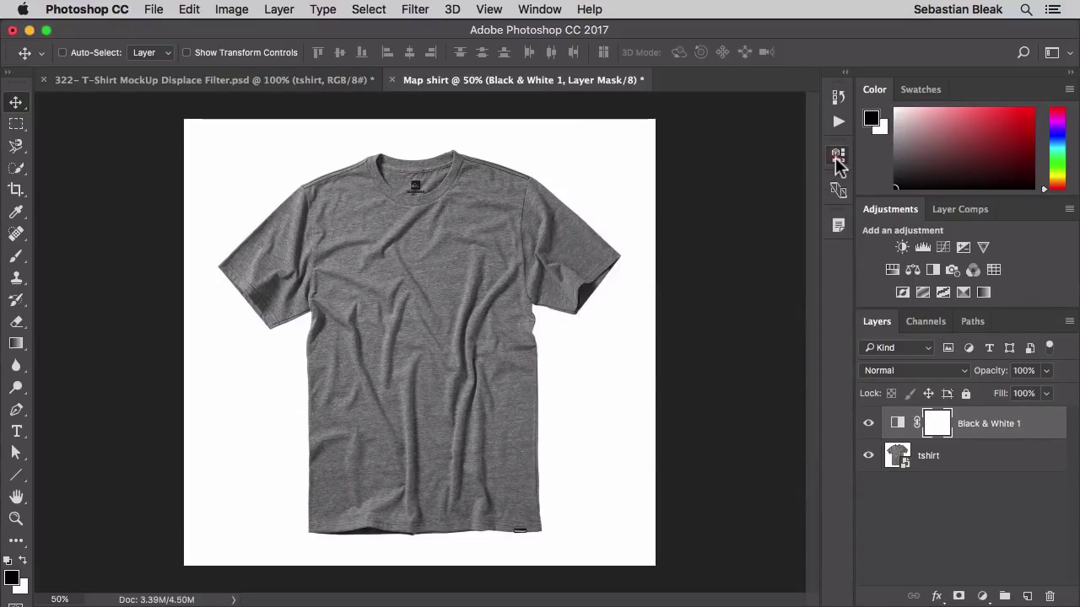
# - Add a Levels adjustment with black point 68 and white point 155
pyautogui.click(922, 248)
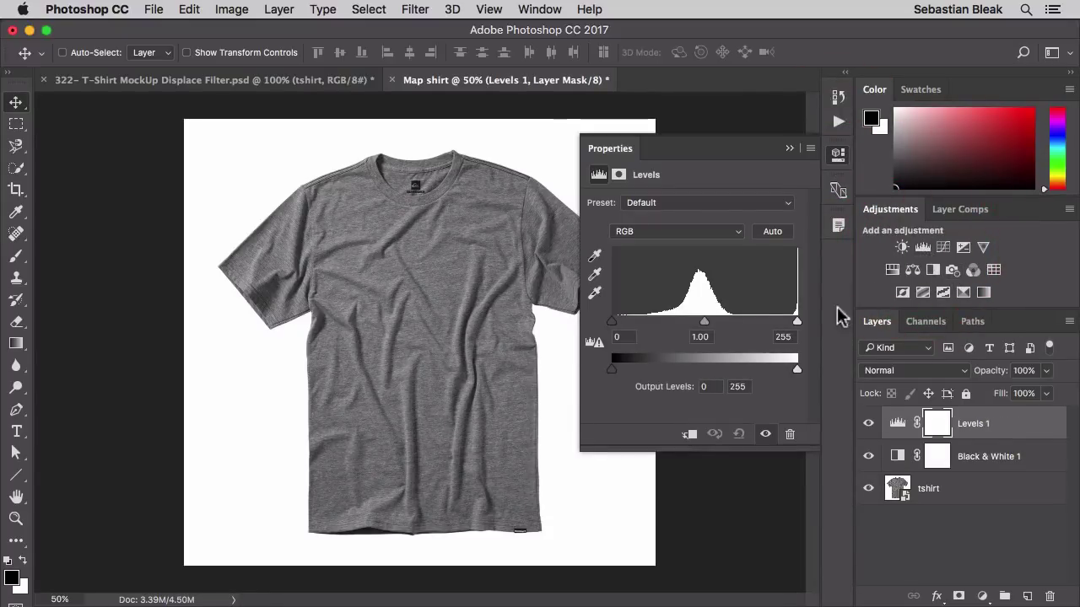
pyautogui.moveTo(795, 320); pyautogui.dragTo(724, 319)
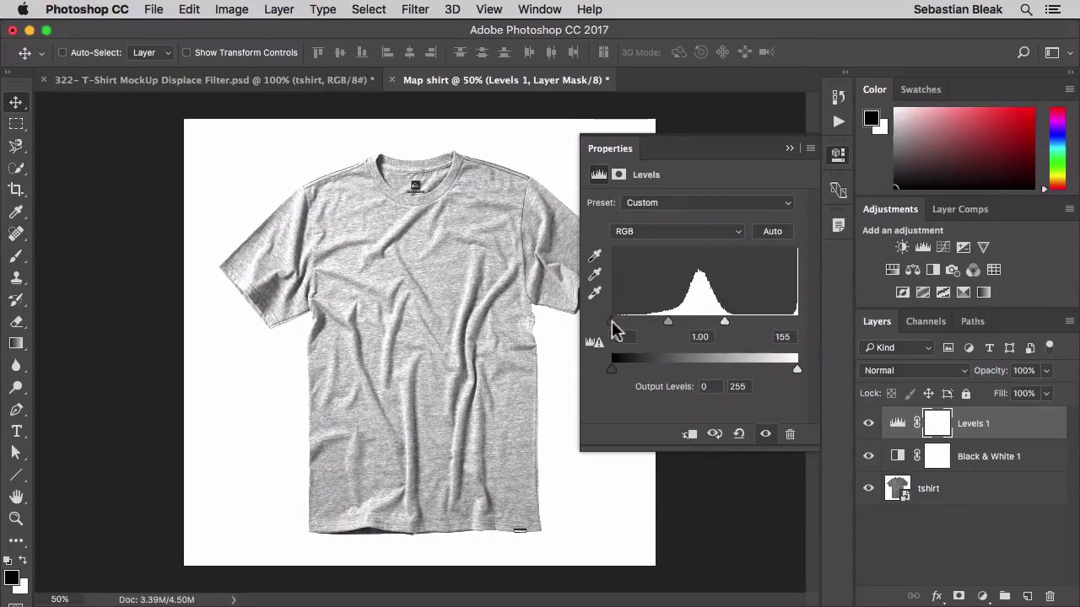
pyautogui.moveTo(610, 321); pyautogui.dragTo(695, 322)
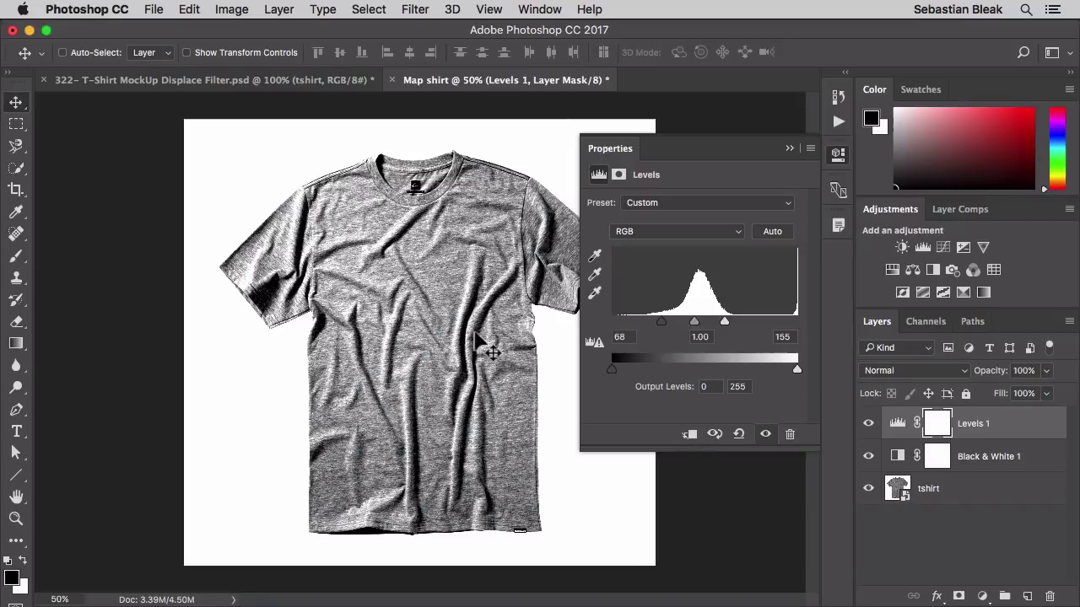
pyautogui.click(838, 157)
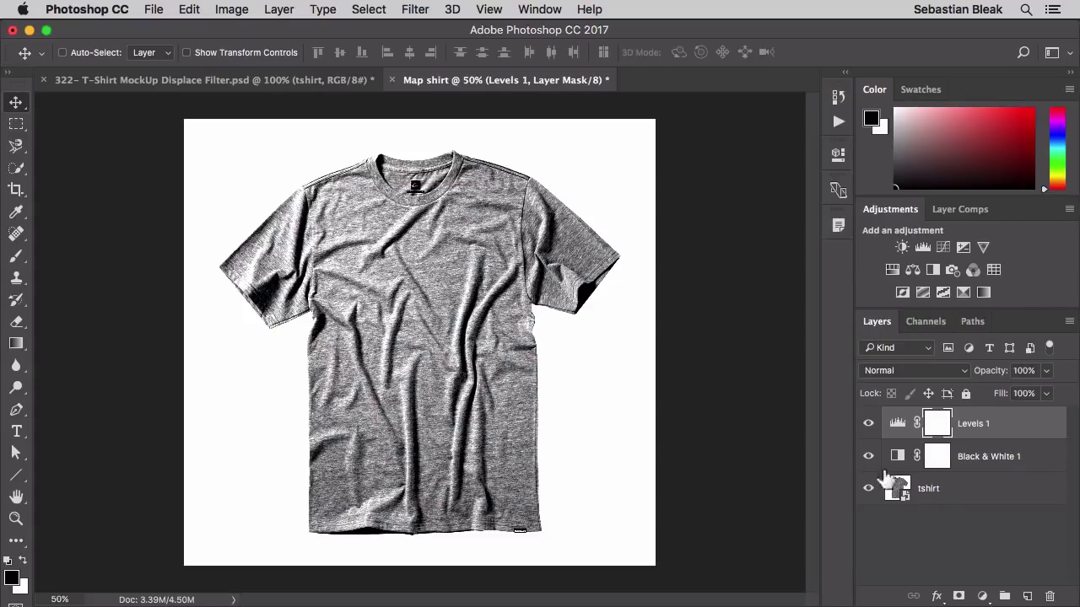
# - Apply a 2.0-pixel Gaussian Blur to the tshirt layer
pyautogui.click(947, 500)
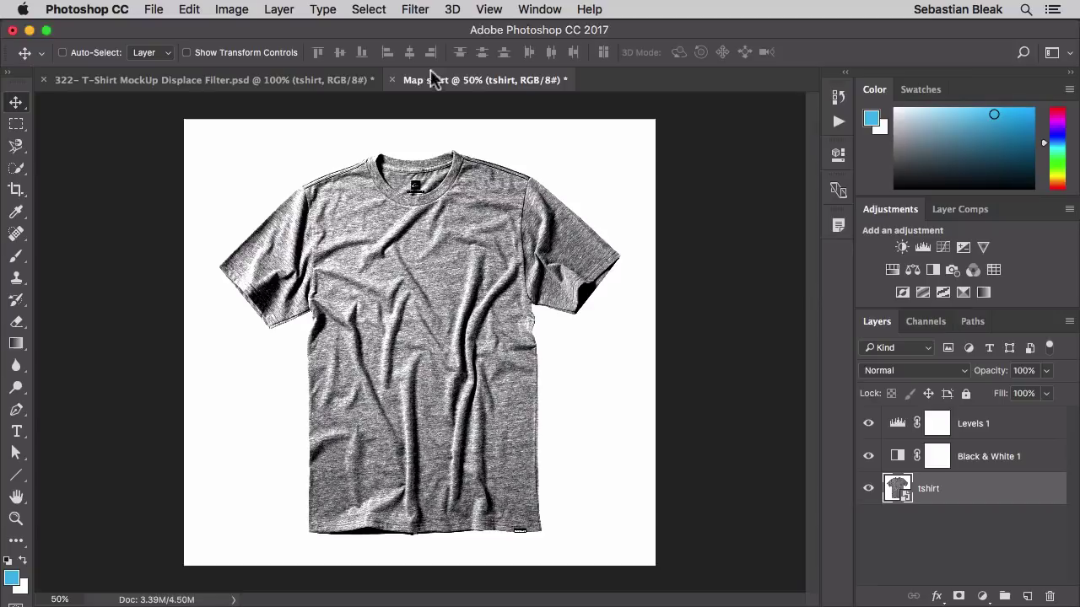
pyautogui.click(413, 9)
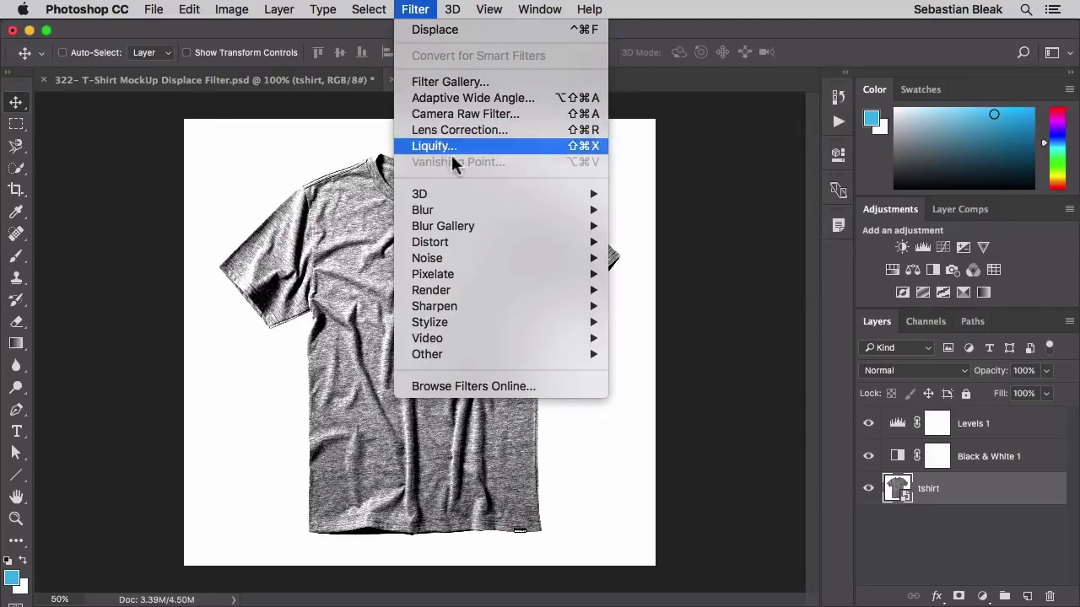
pyautogui.moveTo(476, 214)
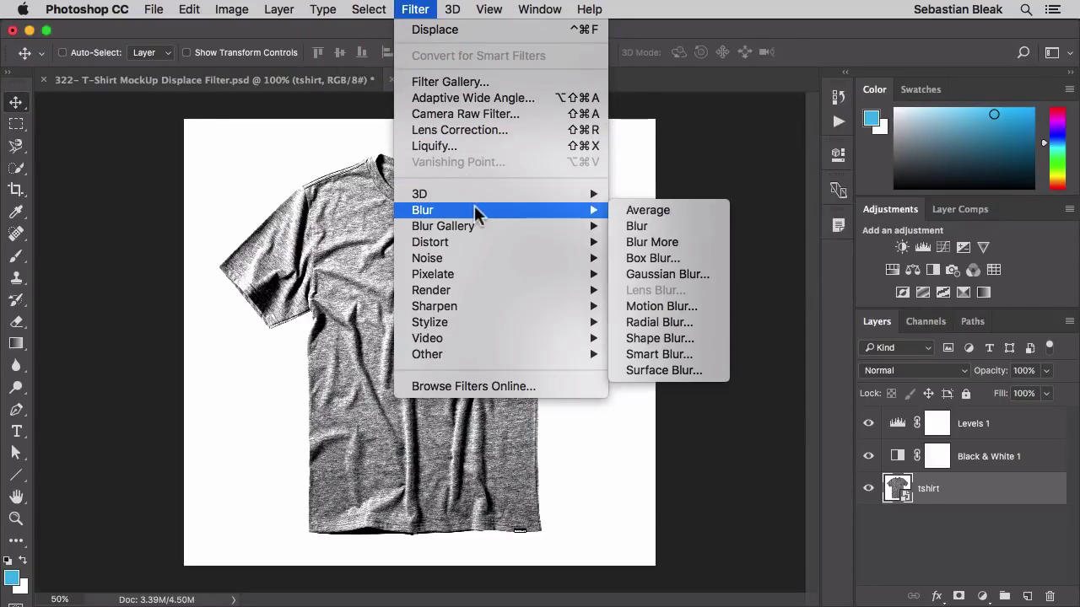
pyautogui.click(645, 276)
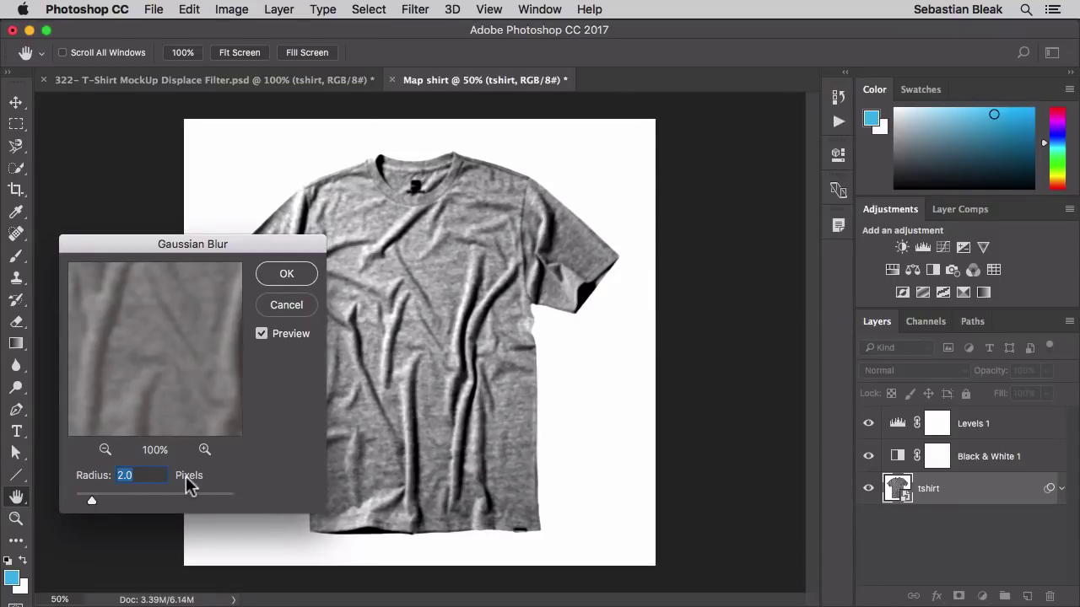
pyautogui.click(279, 275)
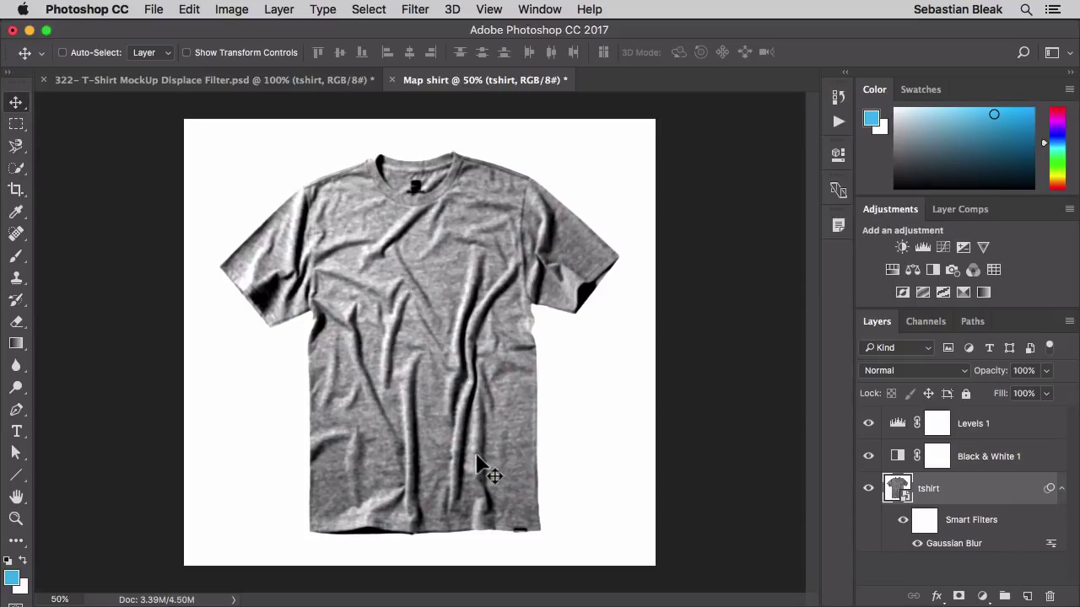
# - Close the Map shirt document, saving it as Map shirt.psd
pyautogui.click(392, 79)
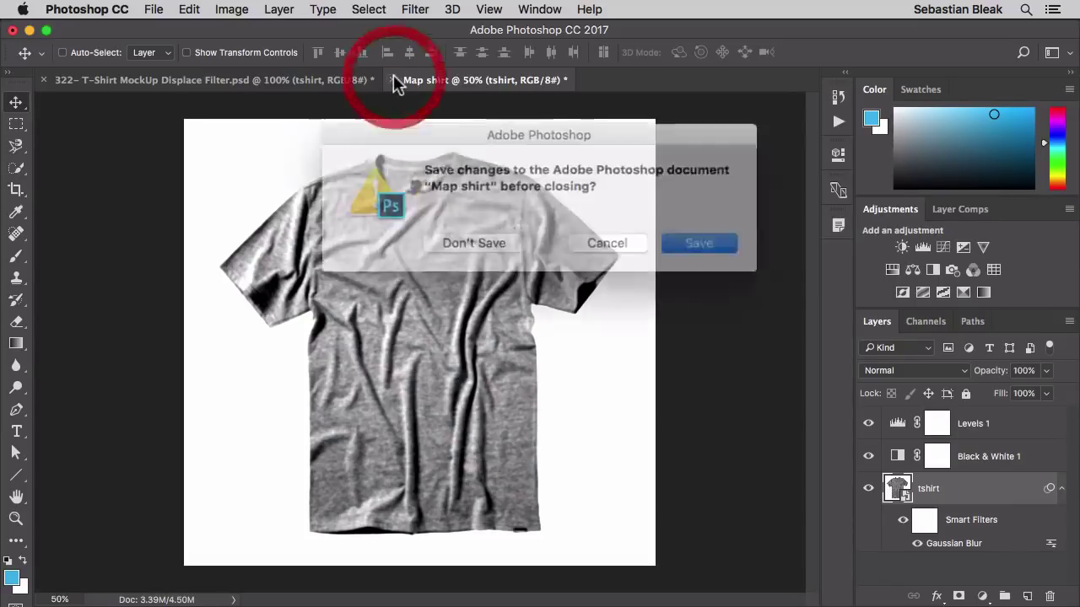
pyautogui.click(677, 241)
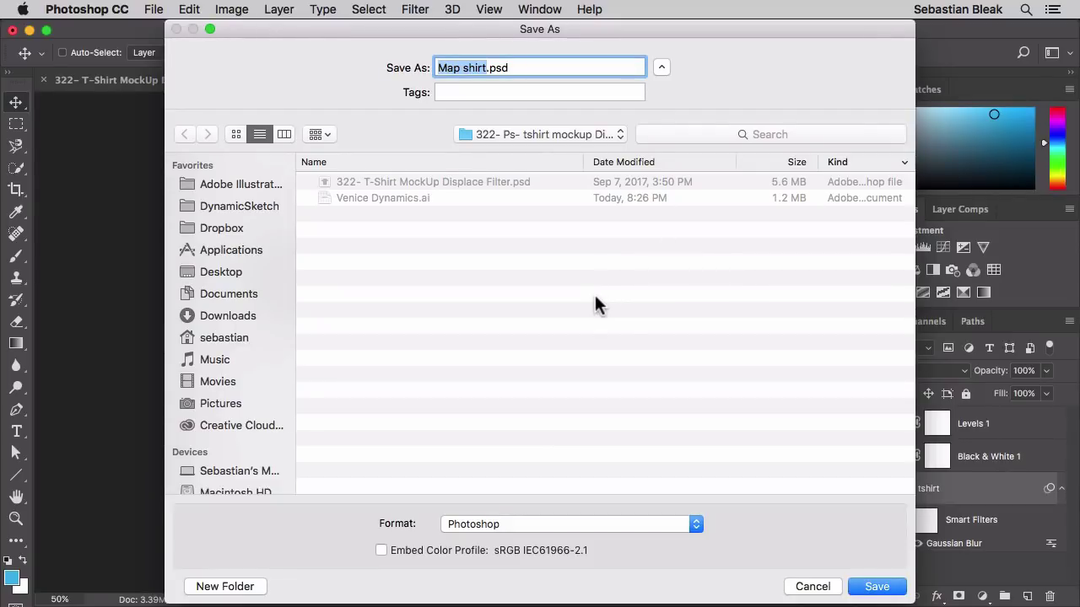
pyautogui.click(877, 586)
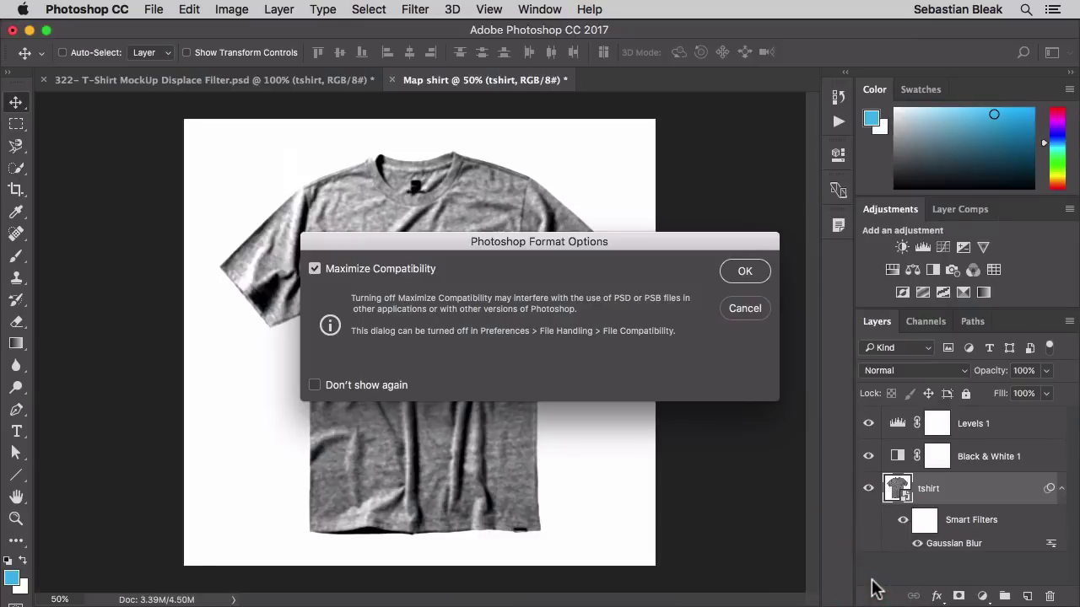
pyautogui.click(742, 270)
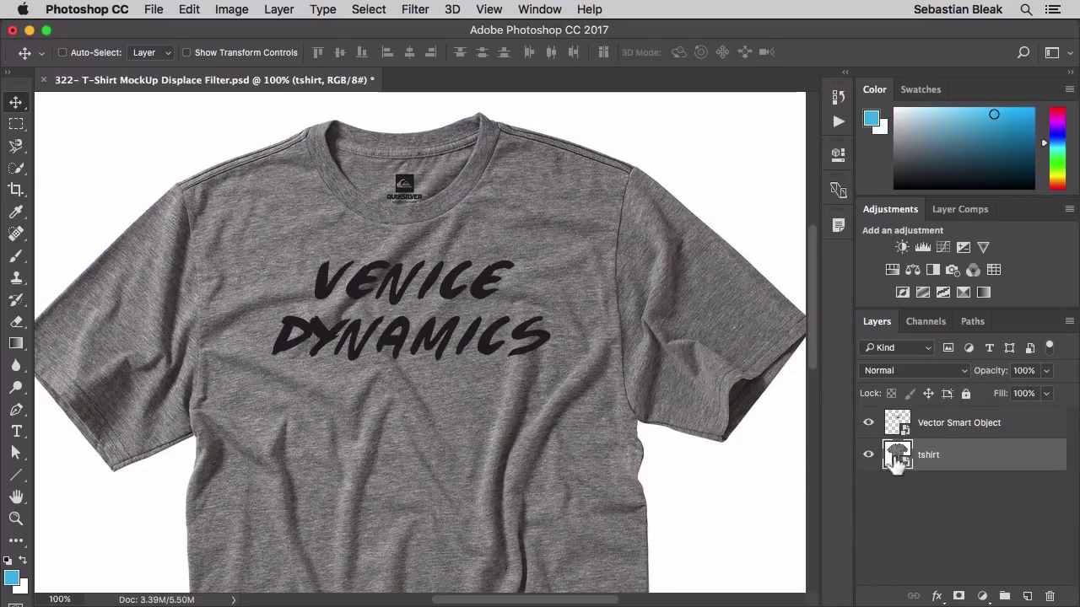
# - Apply Displace at scale 10 to the lettering layer, using Map shirt.psd as the map
pyautogui.click(976, 430)
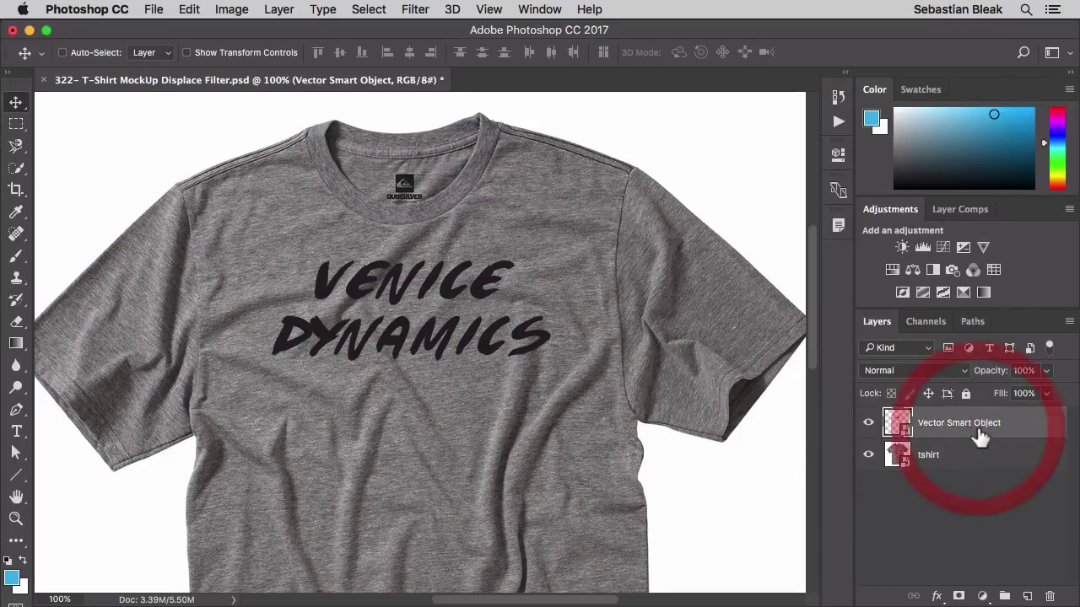
pyautogui.click(418, 14)
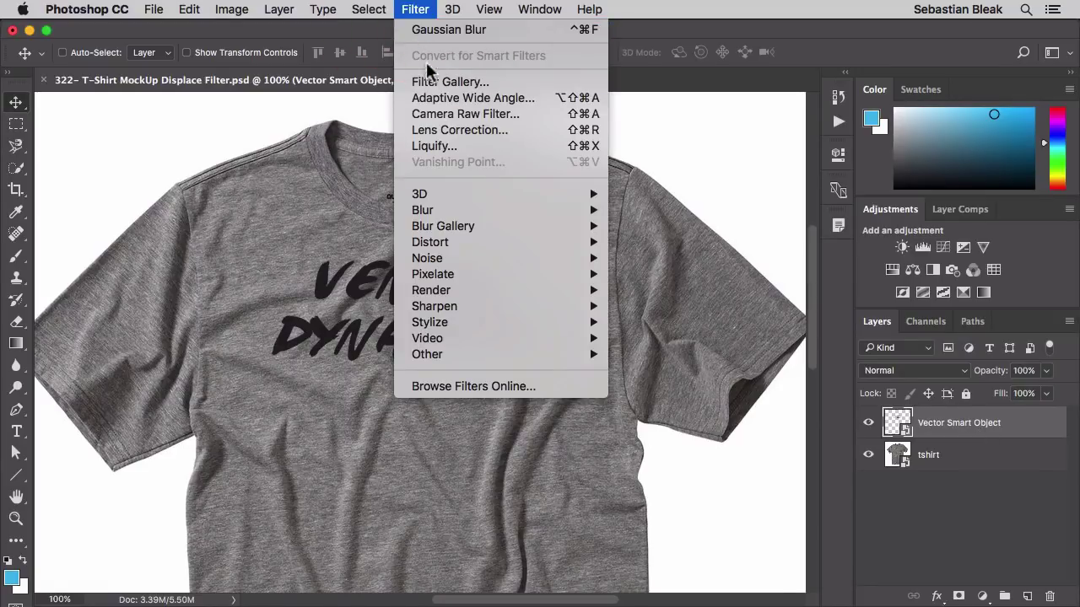
pyautogui.moveTo(533, 253)
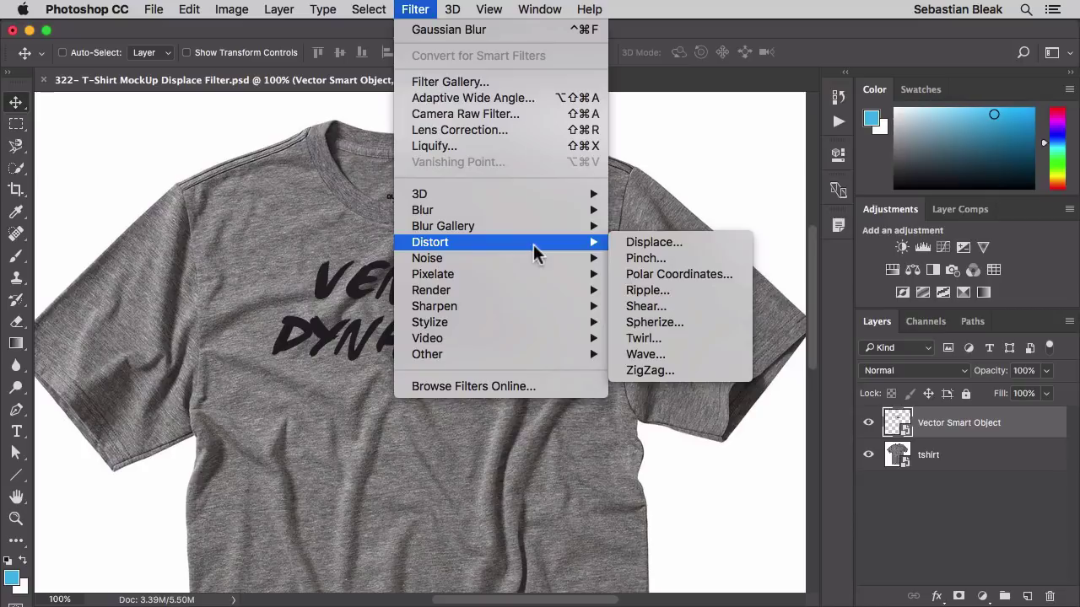
pyautogui.click(646, 249)
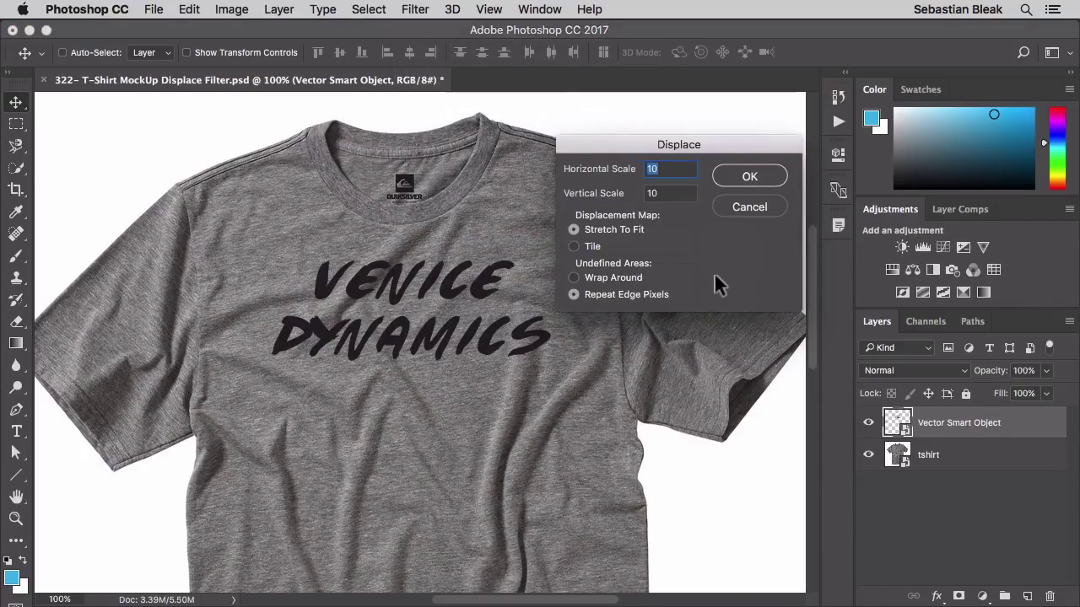
pyautogui.click(737, 178)
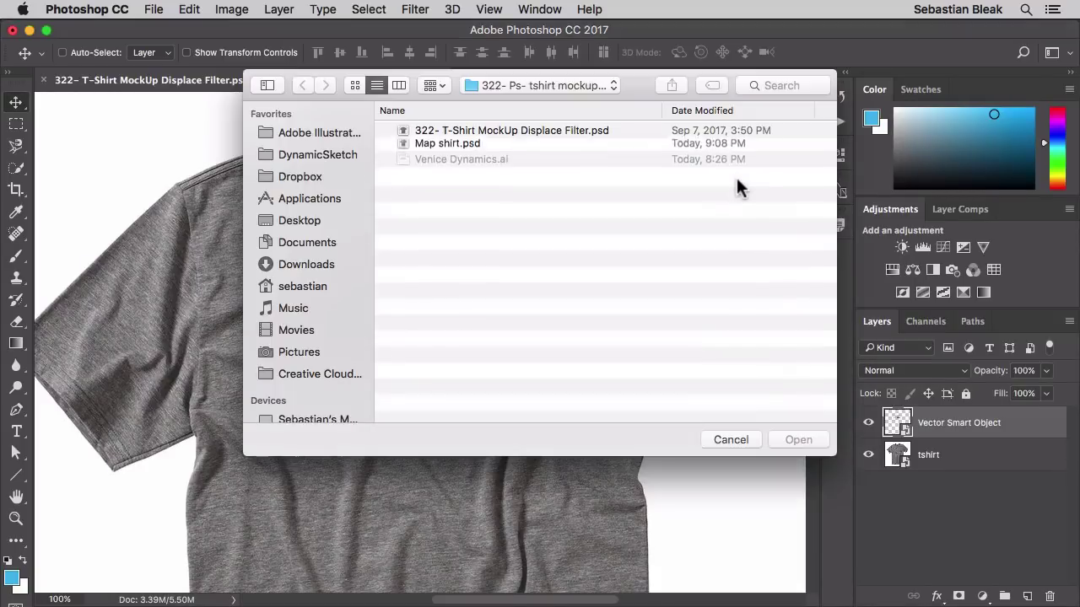
pyautogui.click(464, 145)
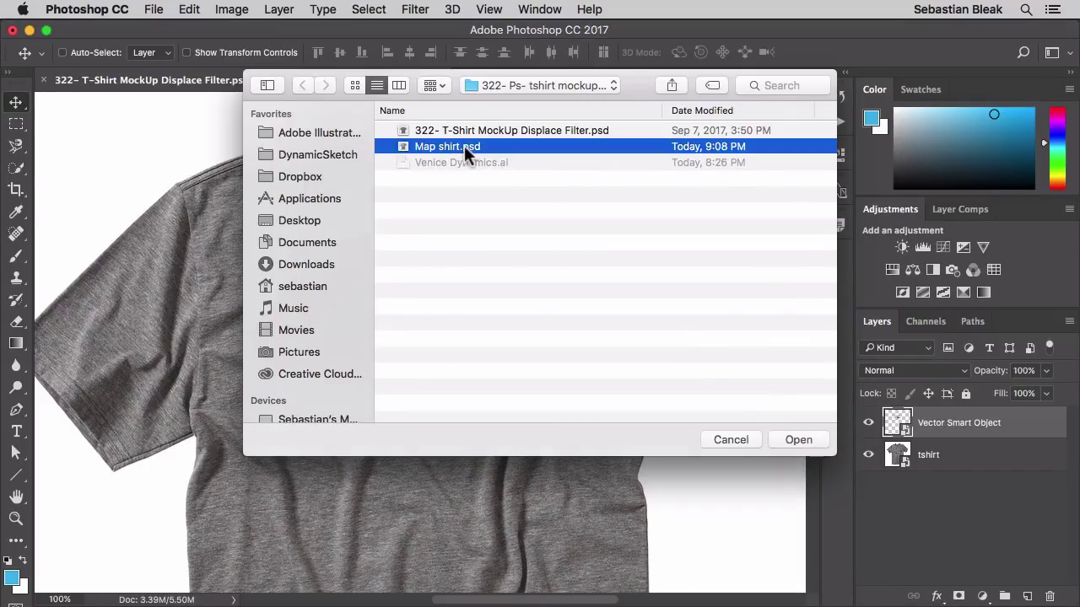
pyautogui.click(798, 440)
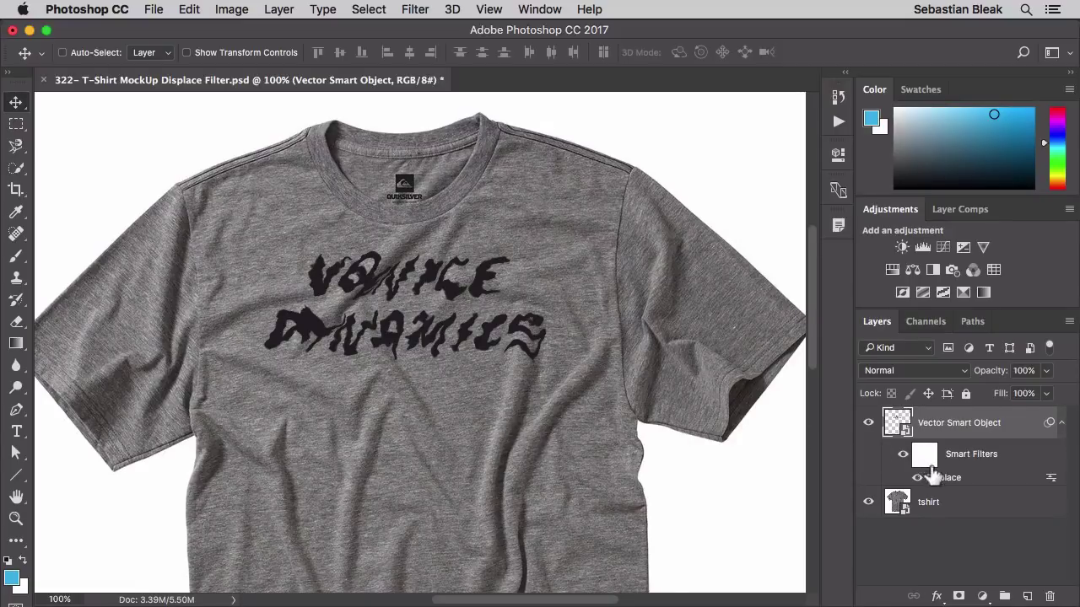
# - Redo the Displace with horizontal and vertical scale 2 using Map shirt.psd, then toggle it to compare
pyautogui.doubleClick(940, 479)
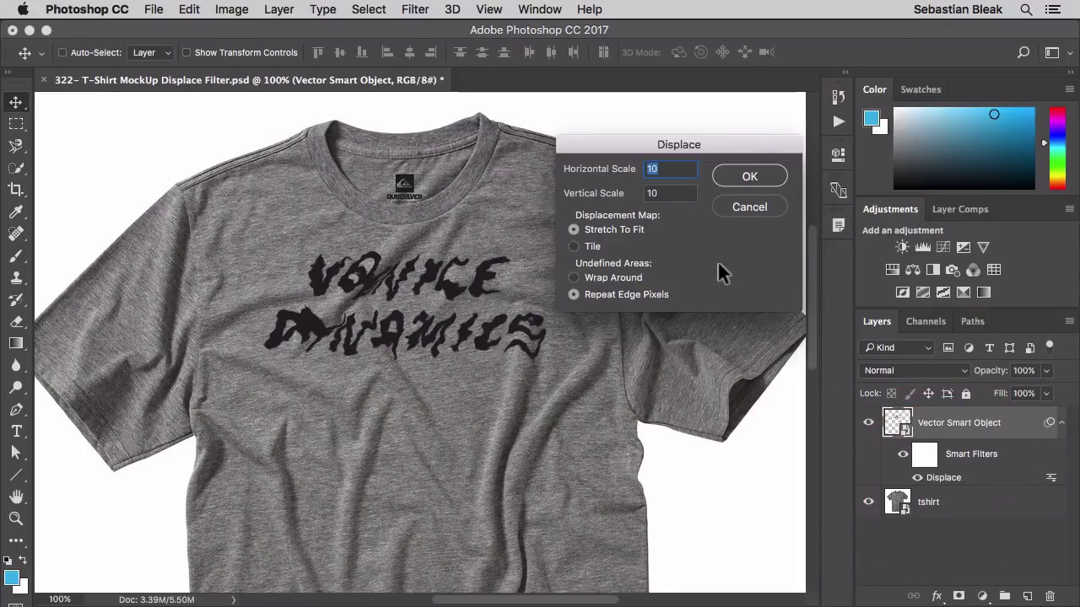
pyautogui.write('2')
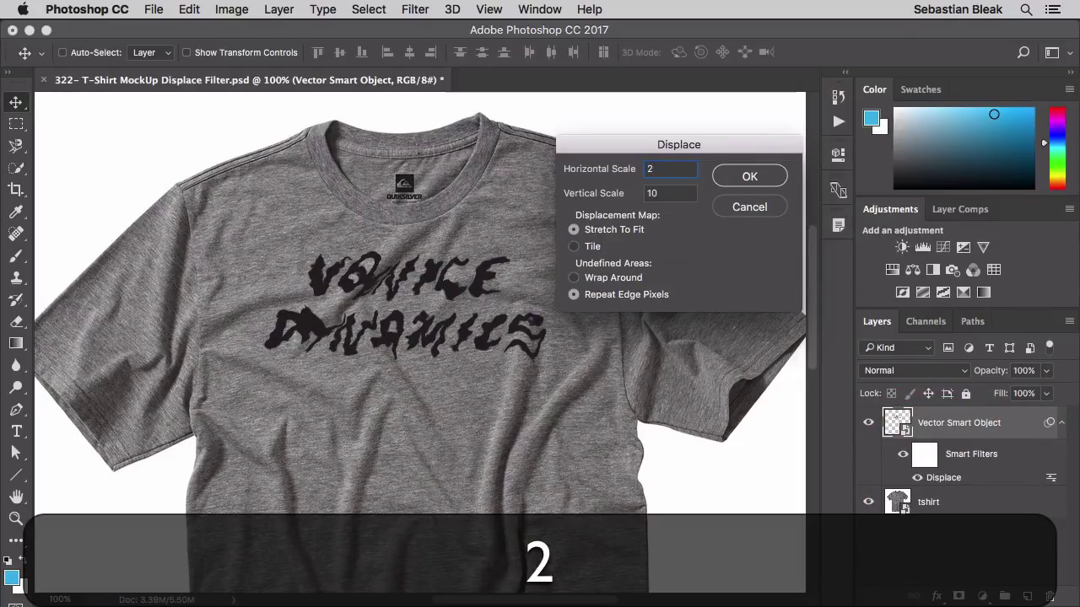
pyautogui.press('Tab')
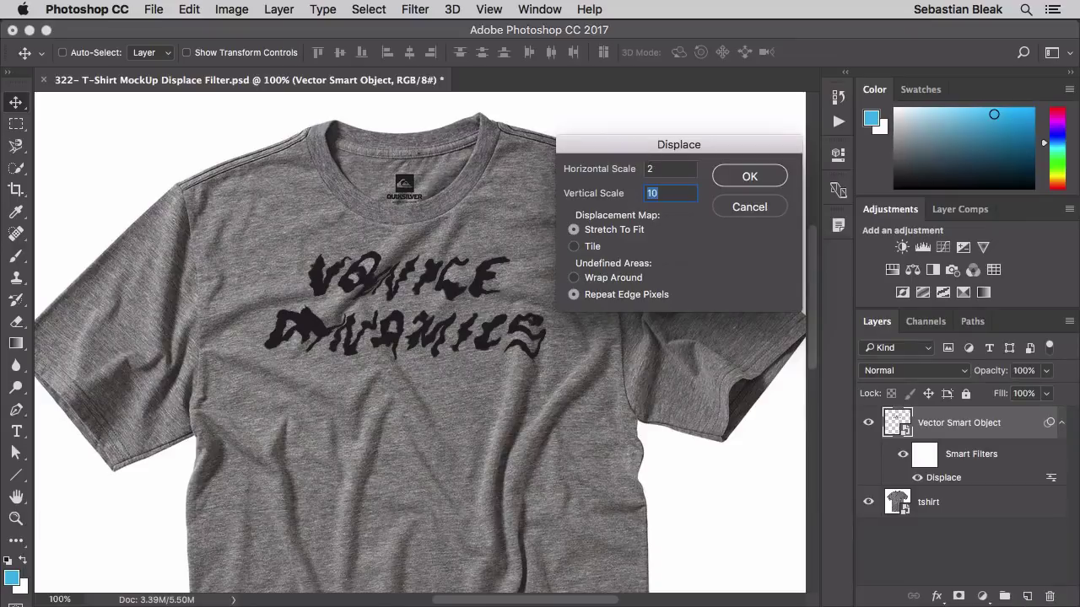
pyautogui.write('2')
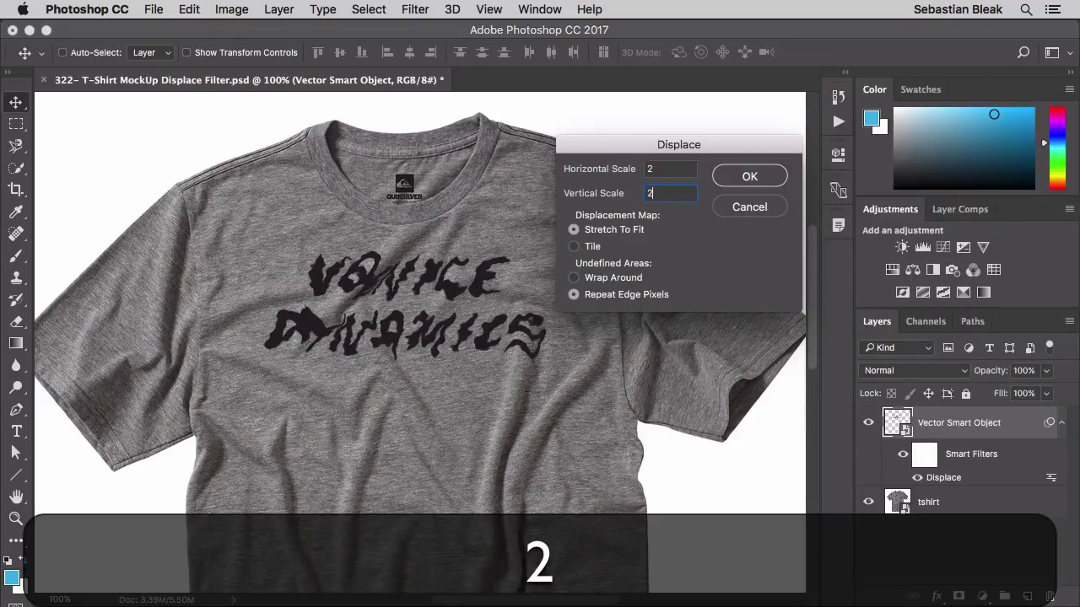
pyautogui.click(755, 177)
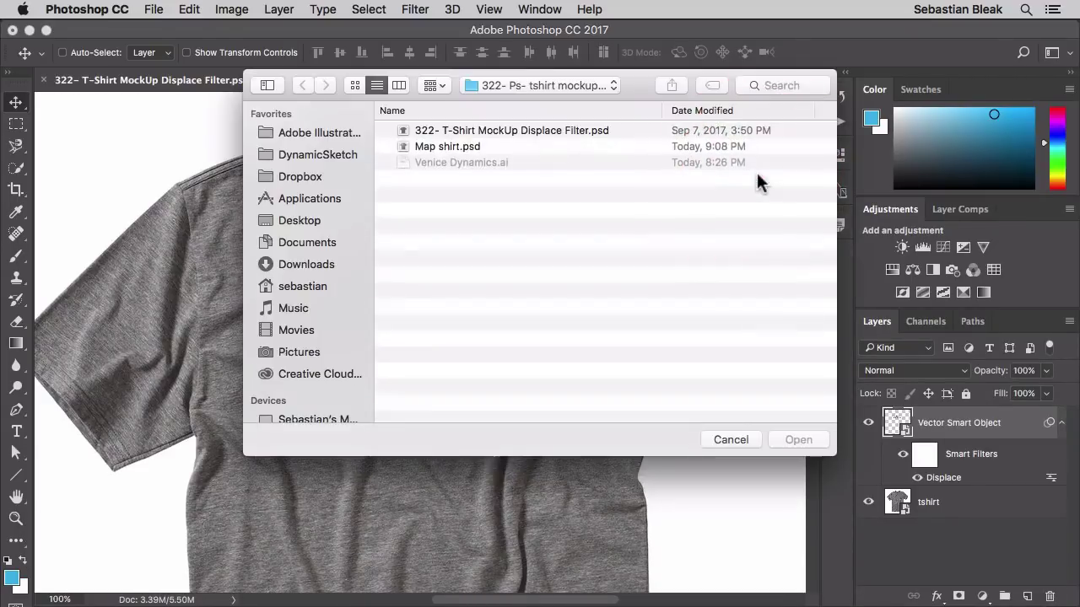
pyautogui.click(462, 146)
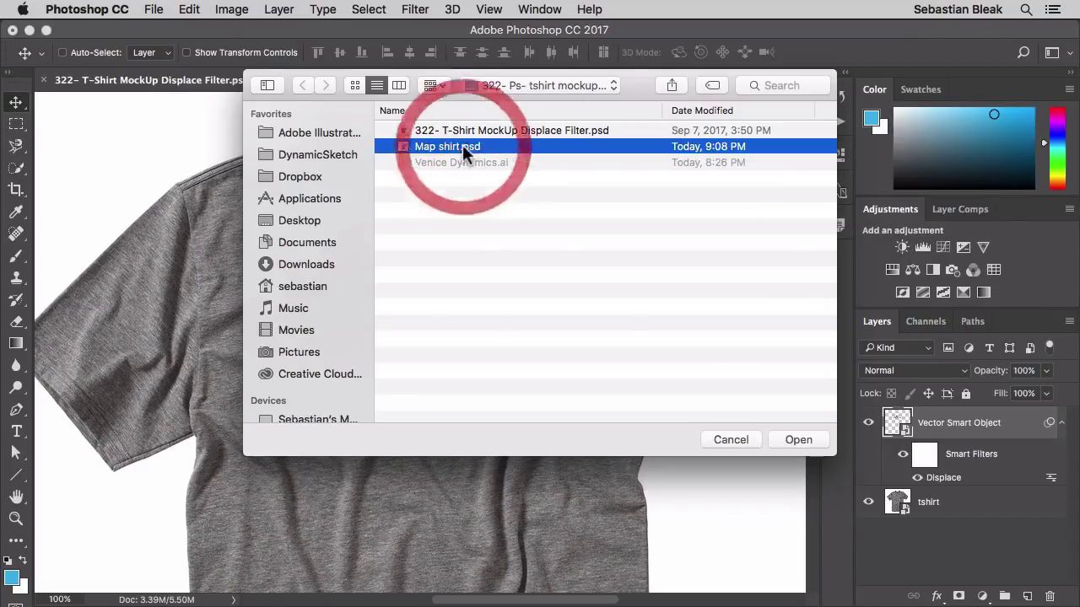
pyautogui.click(783, 439)
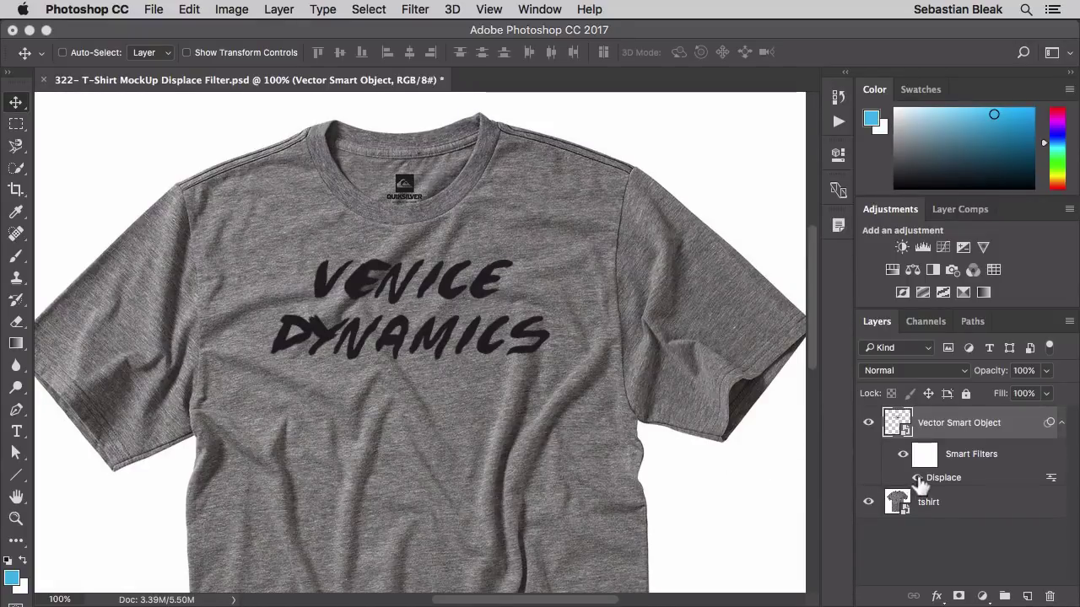
pyautogui.click(917, 478)
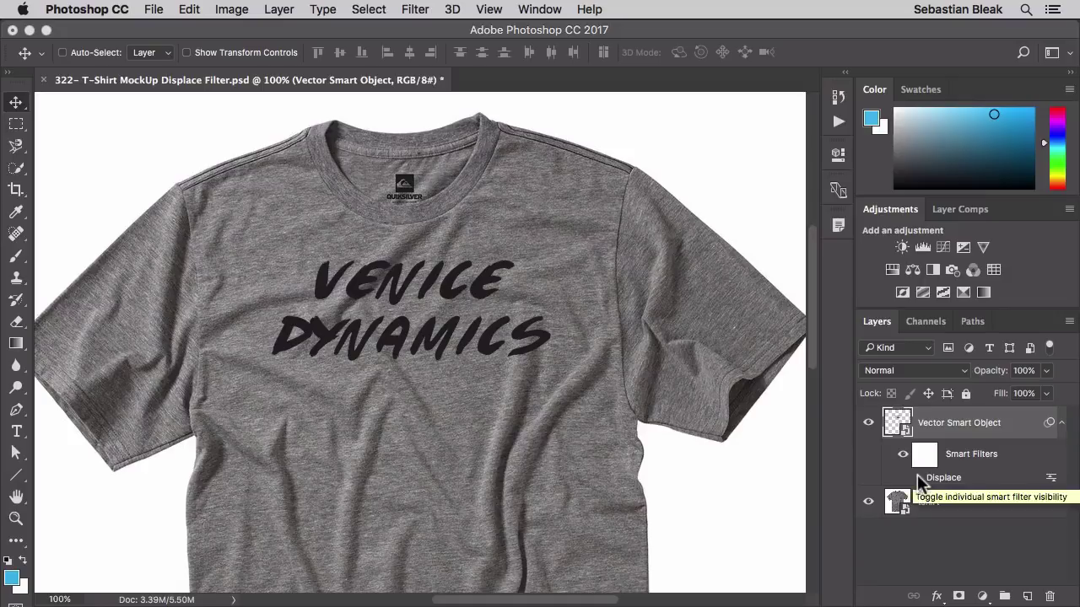
pyautogui.click(917, 477)
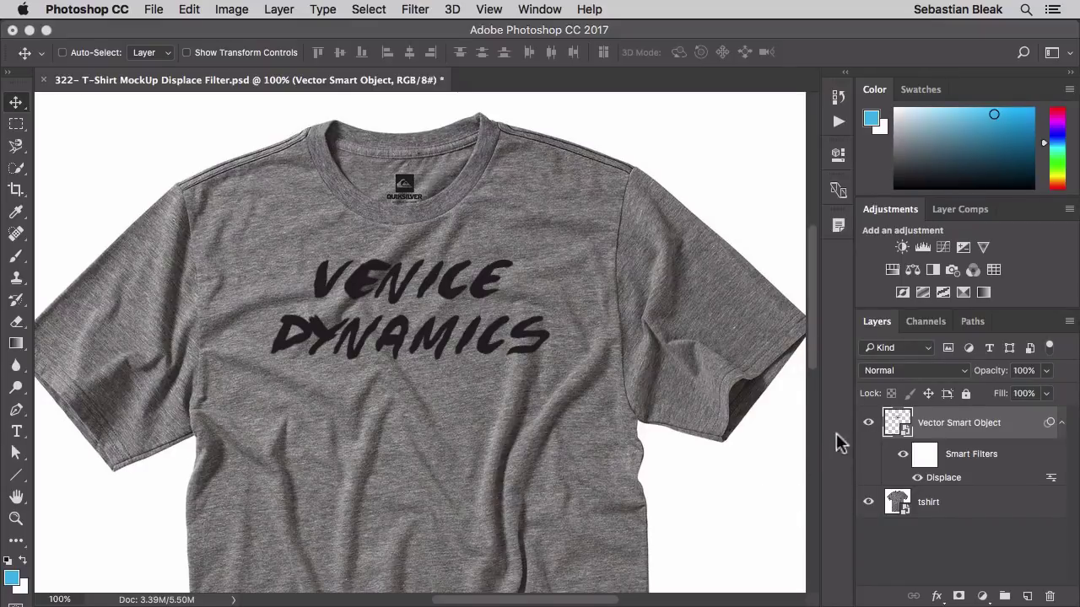
# - Set the lettering layer's blend mode to Overlay
pyautogui.click(967, 375)
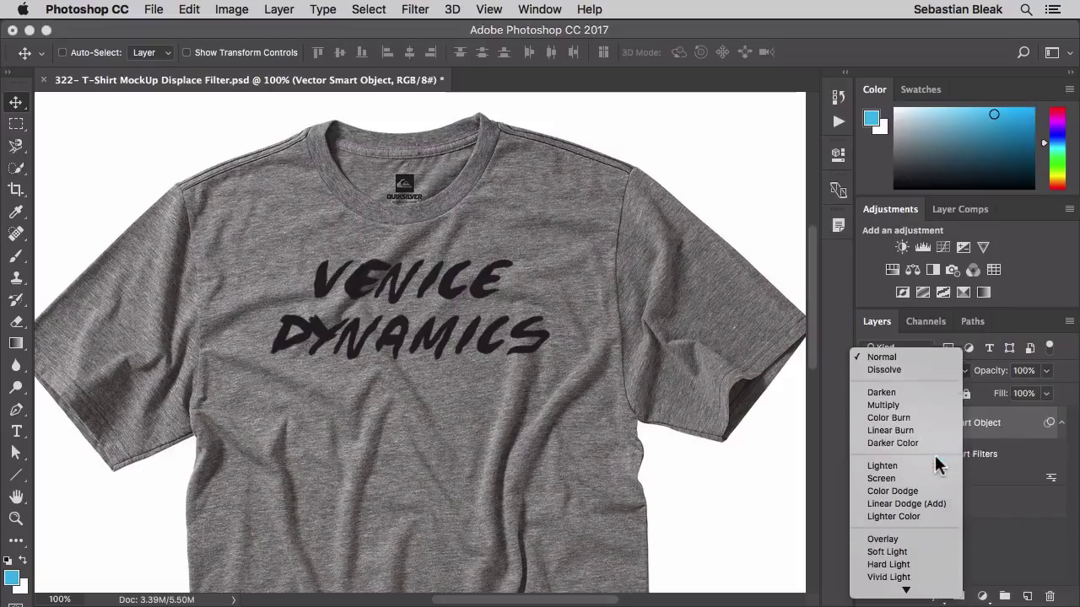
pyautogui.scroll(-5, 938, 464)
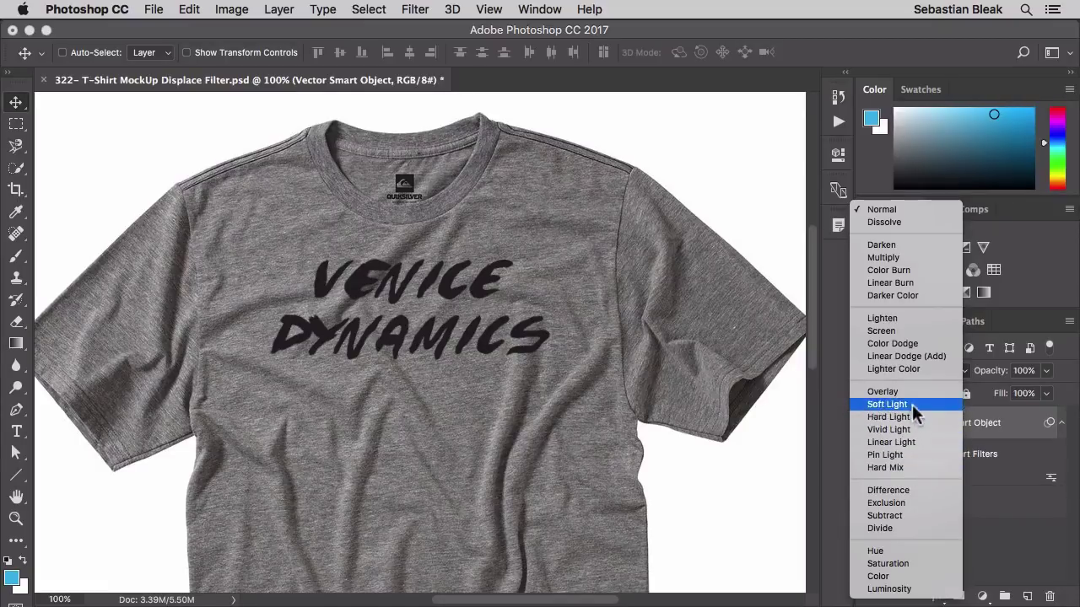
pyautogui.click(911, 392)
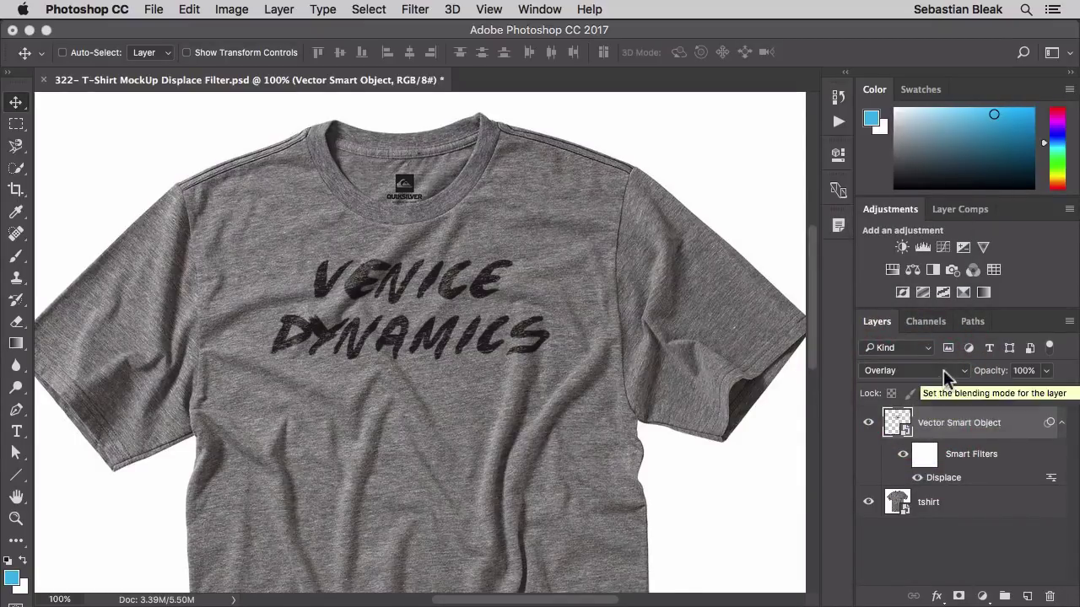
# - Compare Soft Light blending on the lettering, then return it to Overlay
pyautogui.click(945, 372)
pyautogui.click(934, 381)
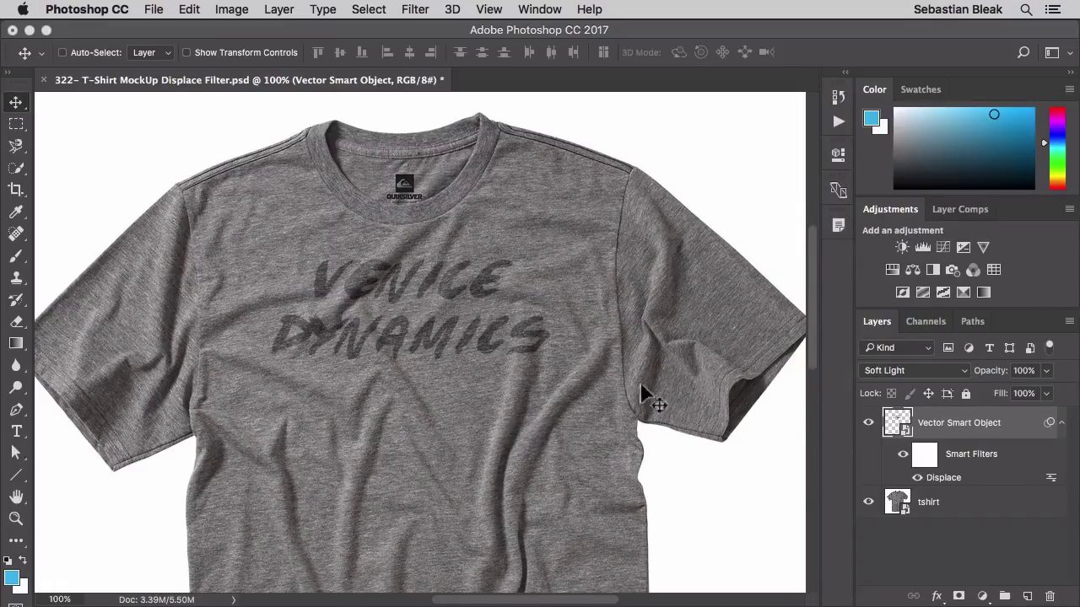
pyautogui.click(883, 371)
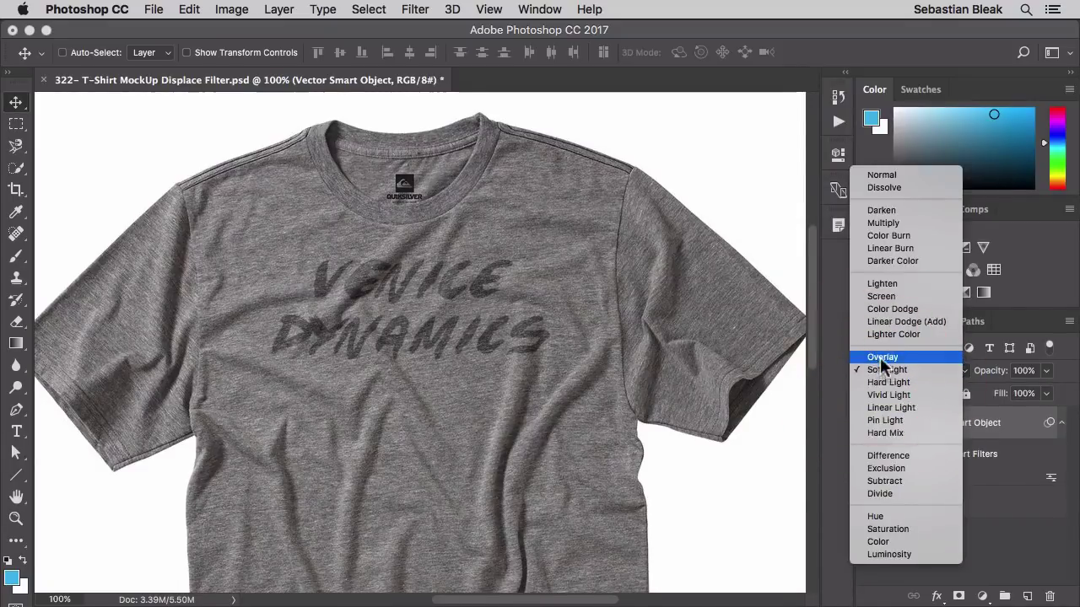
pyautogui.click(885, 358)
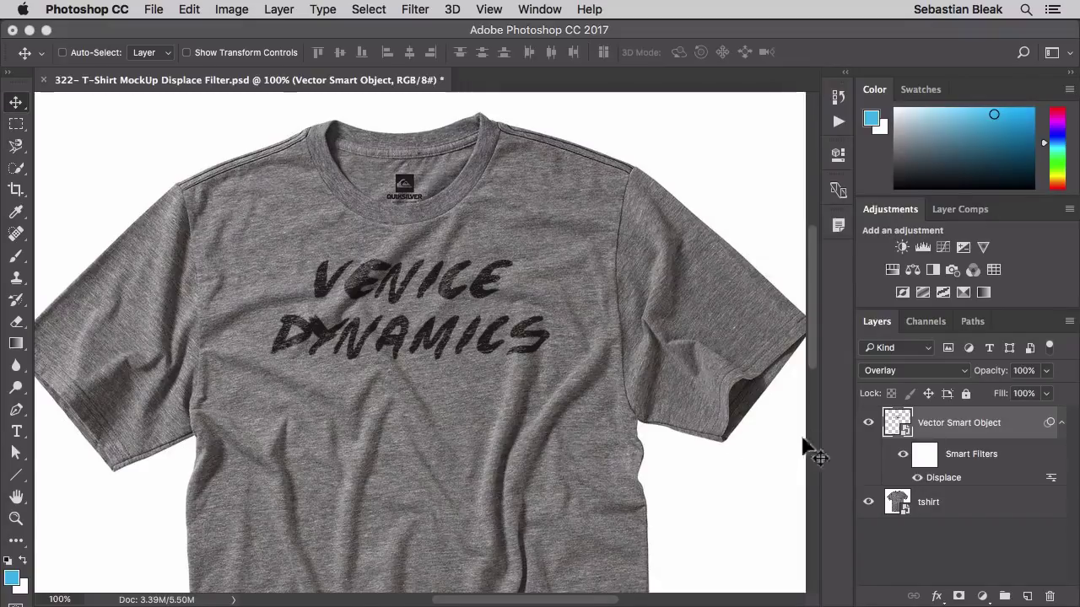
# - In Illustrator, fill the smart object's VENICE DYNAMICS text navy blue and save Vector Smart Object1.ai
pyautogui.doubleClick(897, 422)
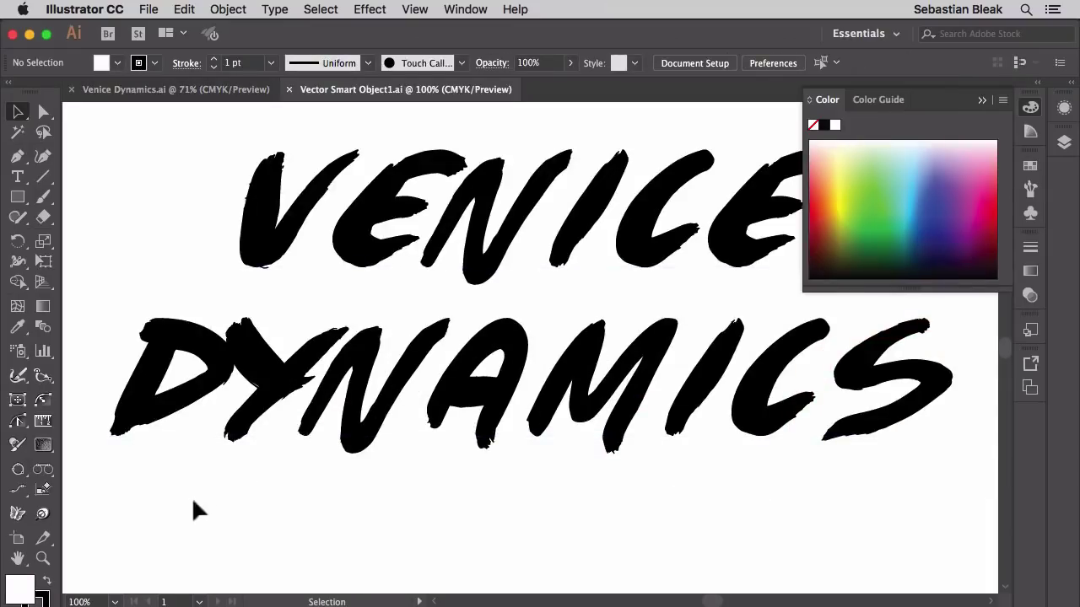
pyautogui.moveTo(193, 500); pyautogui.dragTo(550, 194)
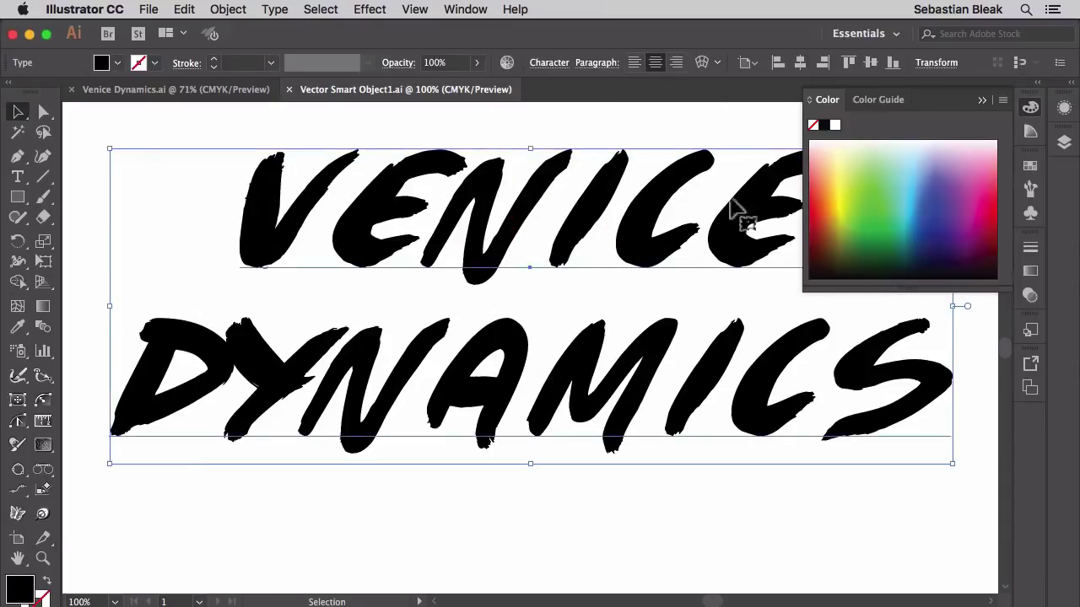
pyautogui.click(917, 243)
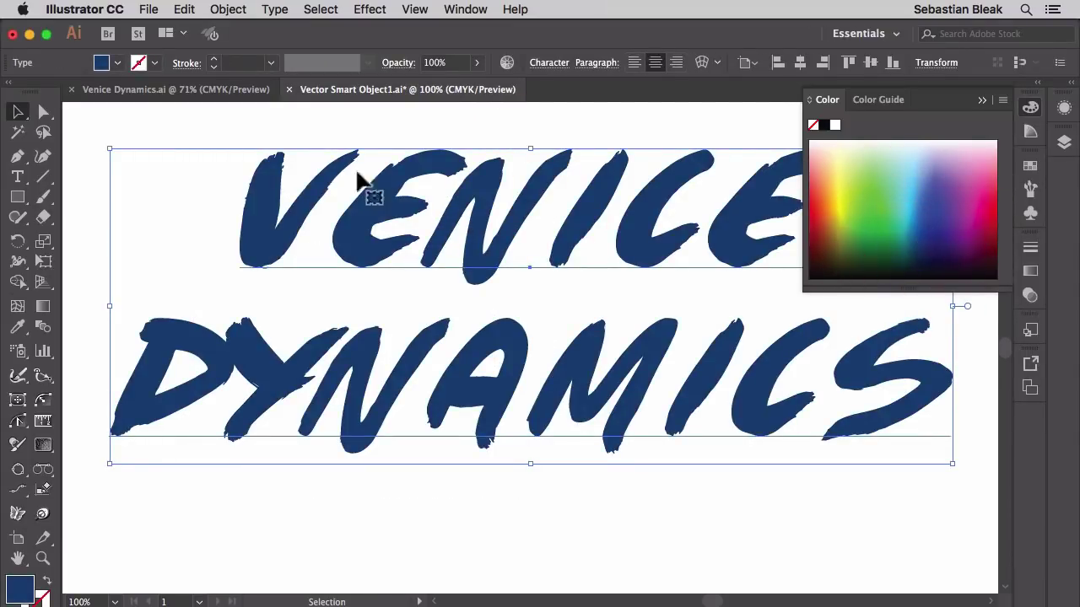
pyautogui.click(288, 88)
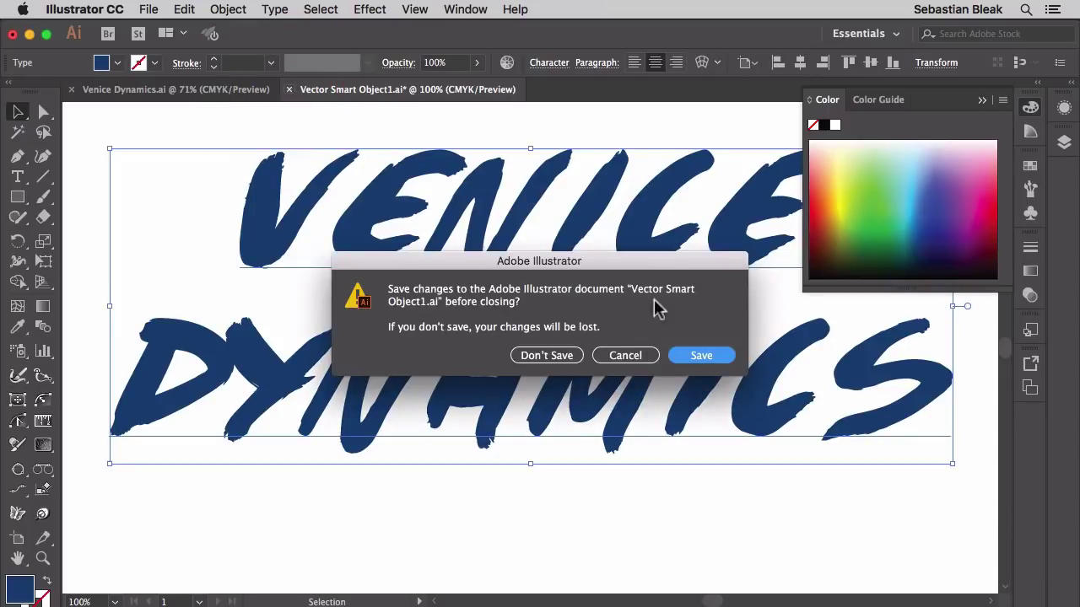
pyautogui.click(692, 356)
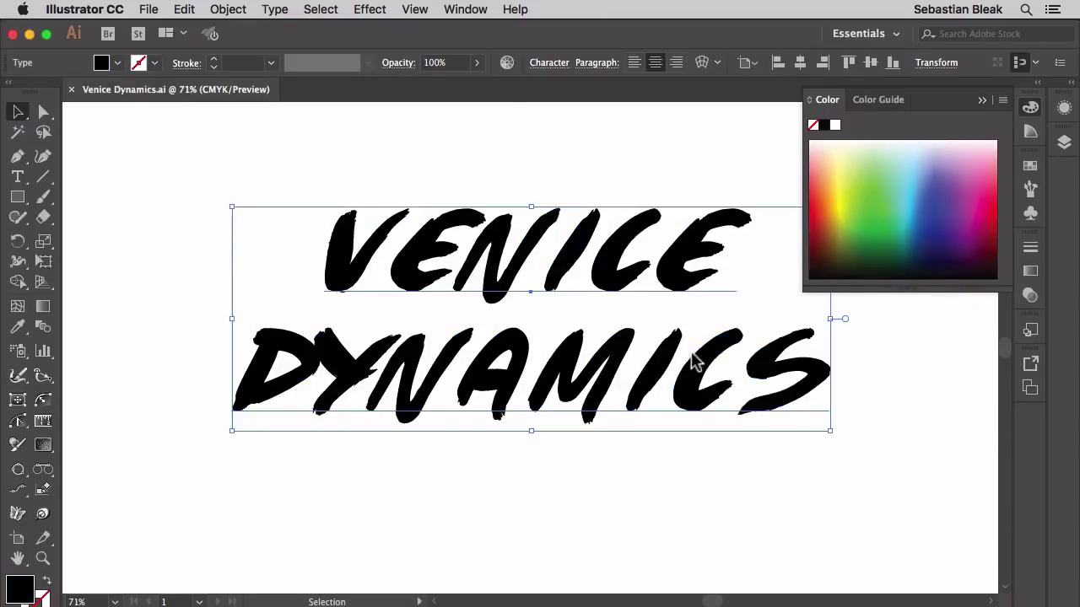
# - Back in Photoshop, zoom and pan to inspect the navy lettering along the shirt's folds
pyautogui.press('super+Tab')
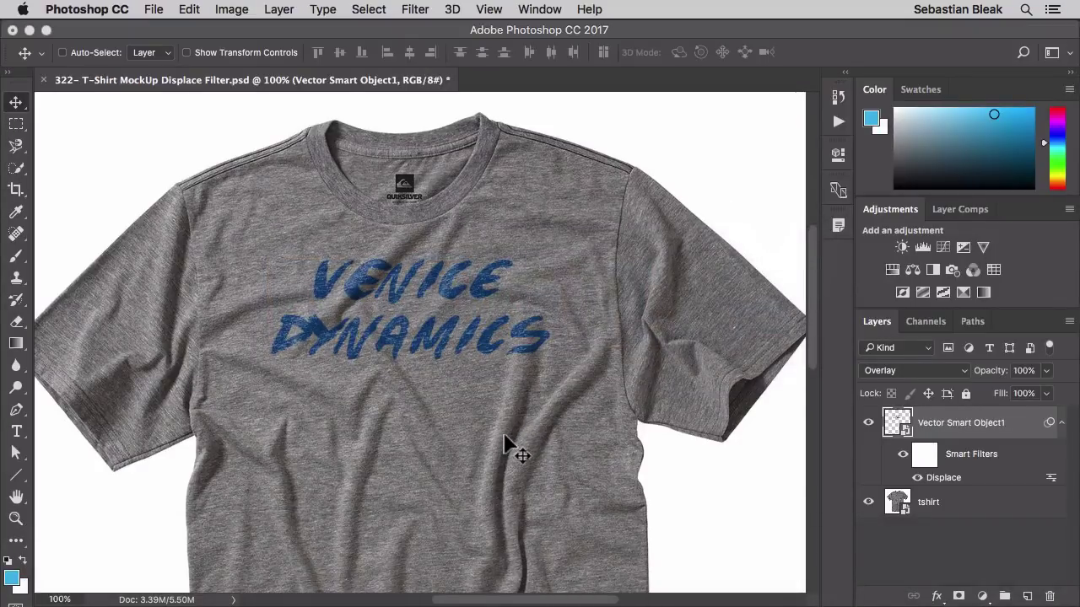
pyautogui.press('super+0')
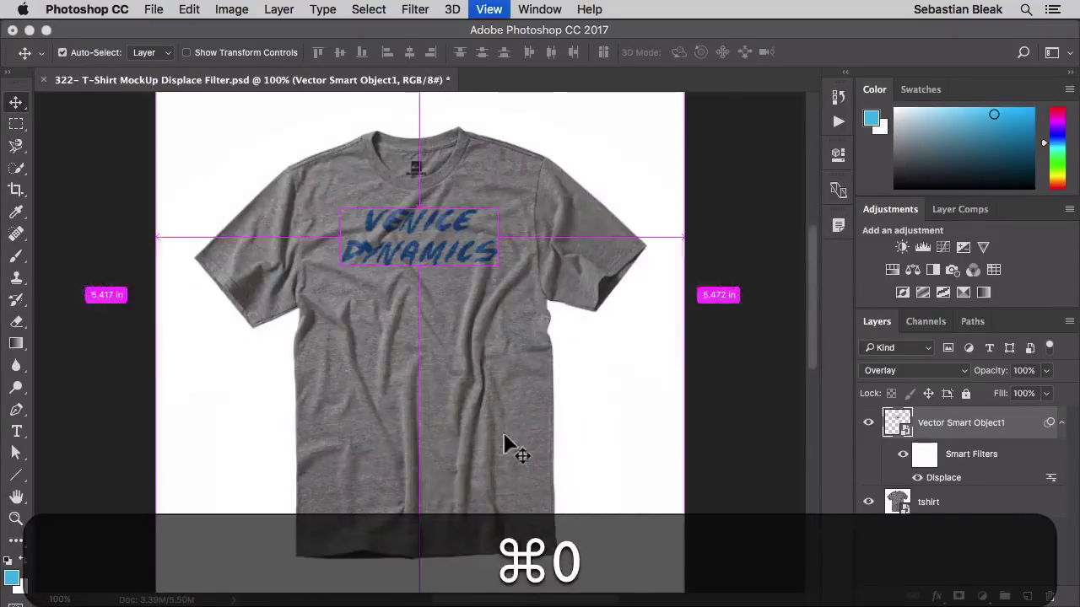
pyautogui.press('super+equal')
pyautogui.press('super+equal')
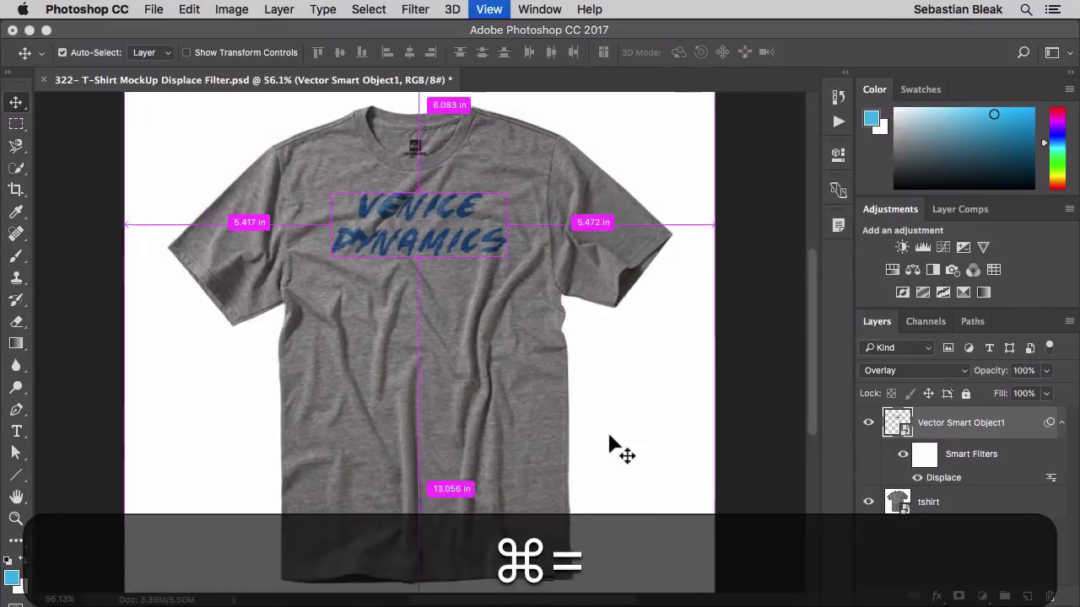
pyautogui.press('super+space')
pyautogui.moveTo(479, 373); pyautogui.dragTo(480, 498)
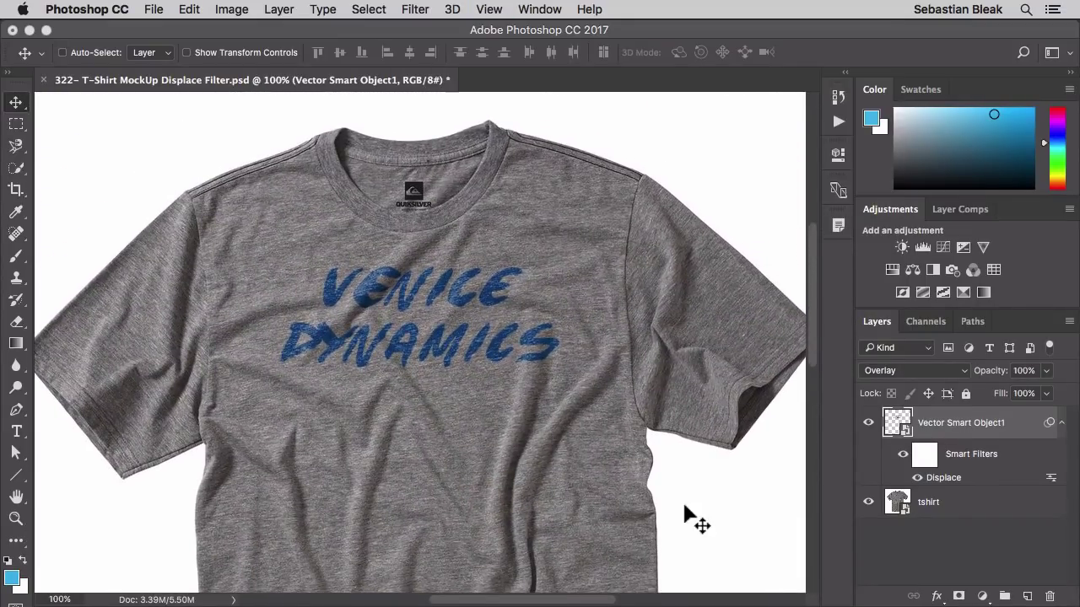